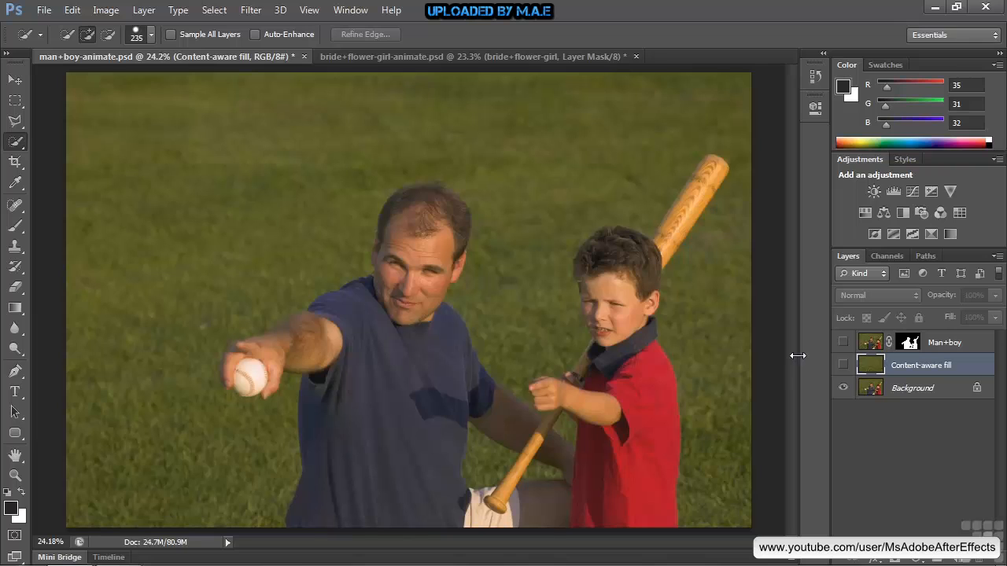
# Step: Show and select the Man+boy layer's image, try a Quick Selection stroke along the man's outstretched arm, and clear the selection
pyautogui.click(844, 342)
pyautogui.click(870, 343)
pyautogui.moveTo(338, 324)
pyautogui.mouseDown()
pyautogui.moveTo(311, 341)
pyautogui.moveTo(355, 311)
pyautogui.moveTo(398, 264)
pyautogui.mouseUp()
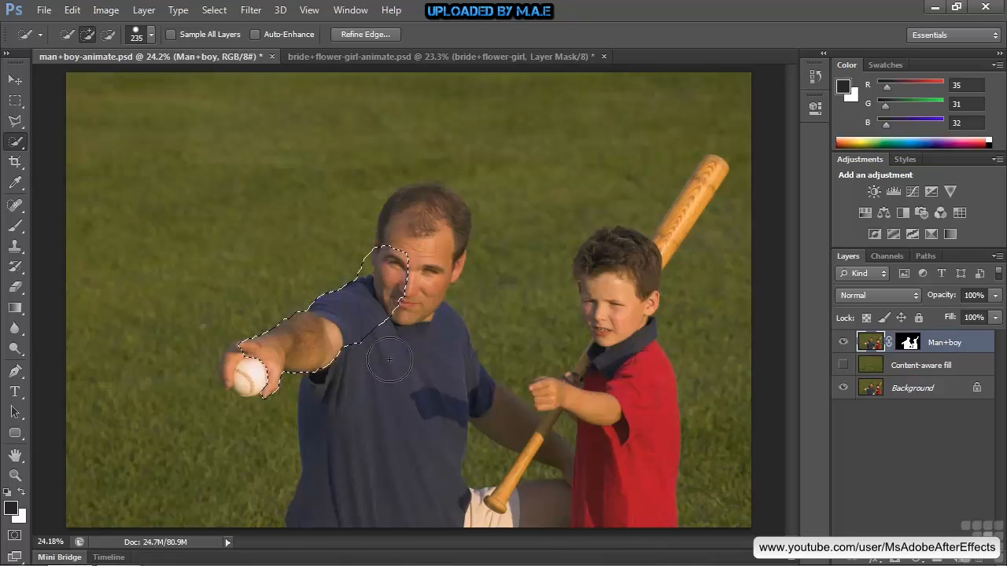
pyautogui.hotkey('ctrl', 'd')
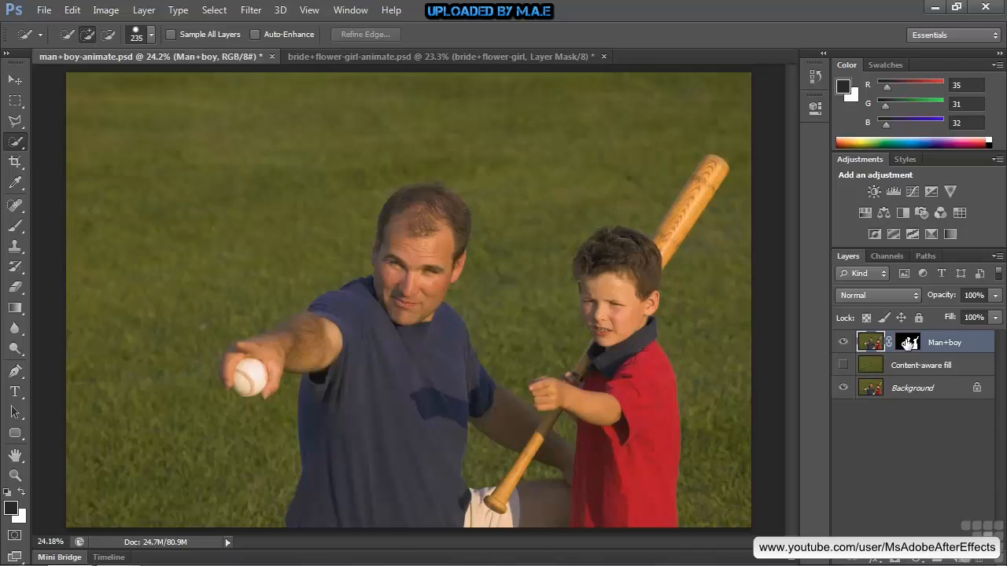
# Step: Inspect the Man+boy layer mask on its own, return to the image, and hide the Background layer
pyautogui.keyDown('alt'); pyautogui.click(908, 343); pyautogui.keyUp('alt')
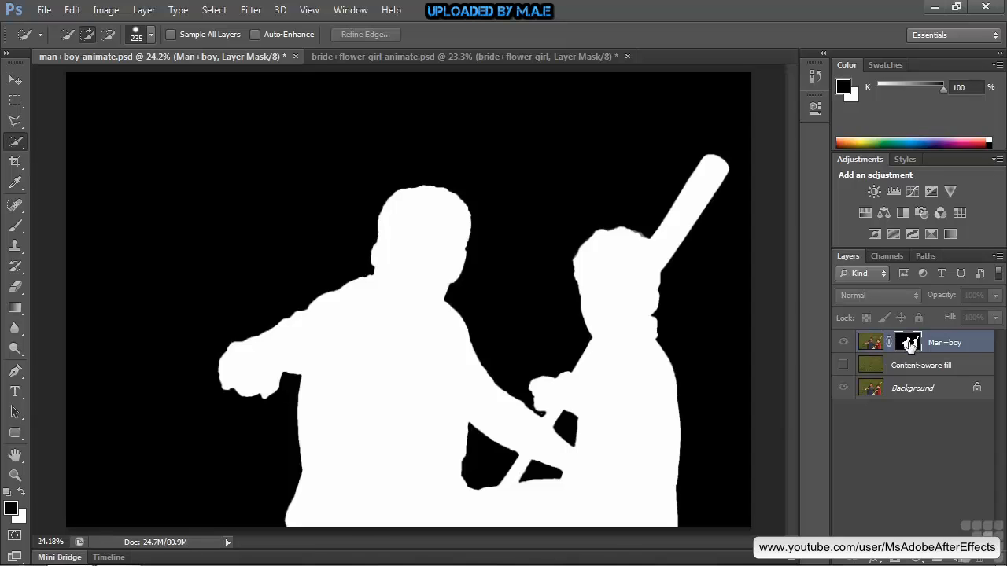
pyautogui.keyDown('alt'); pyautogui.click(911, 345); pyautogui.keyUp('alt')
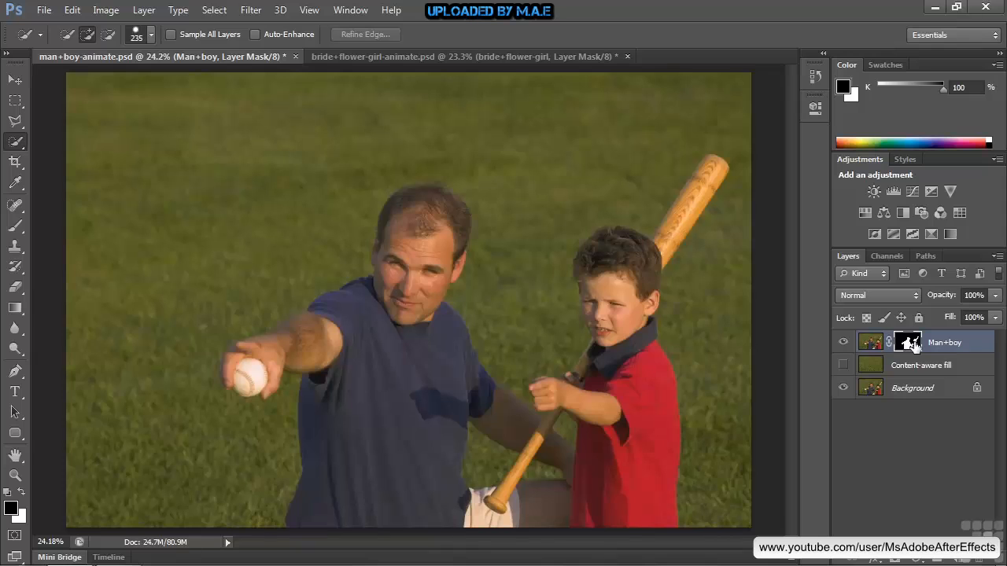
pyautogui.click(843, 388)
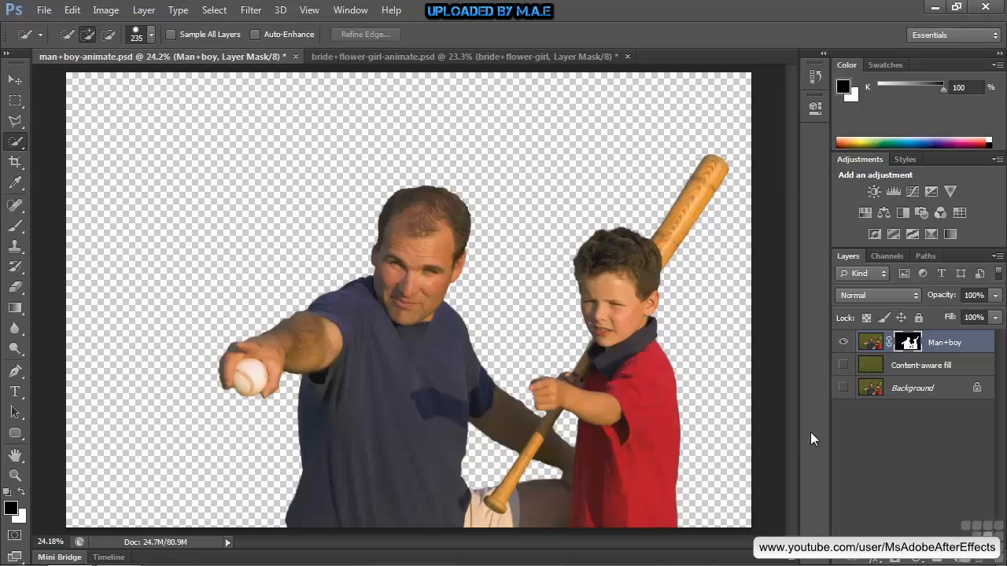
# Step: Load the Man+boy mask as a selection on the Background layer, showing that layer and hiding Man+boy
pyautogui.keyDown('ctrl'); pyautogui.click(908, 343); pyautogui.keyUp('ctrl')
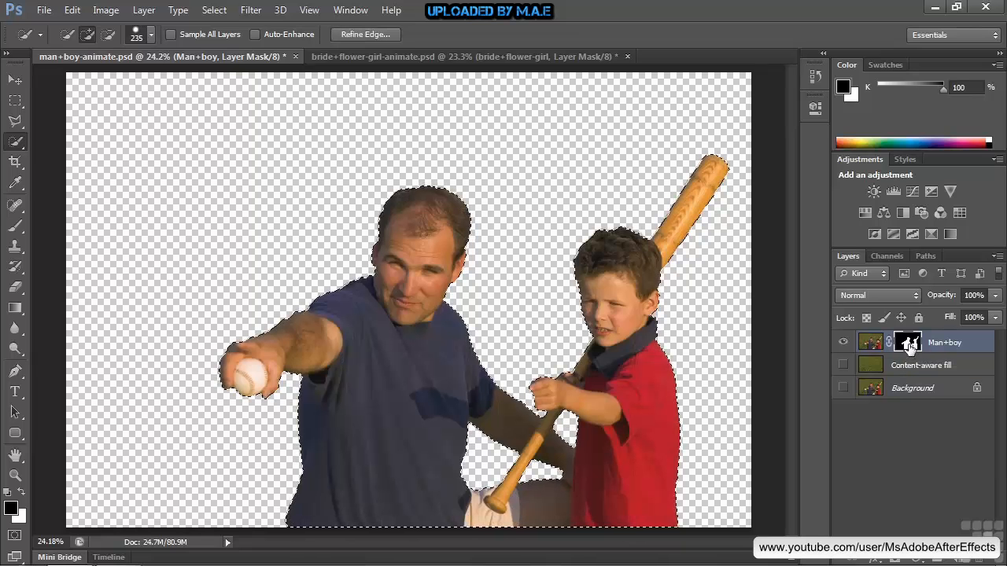
pyautogui.click(909, 390)
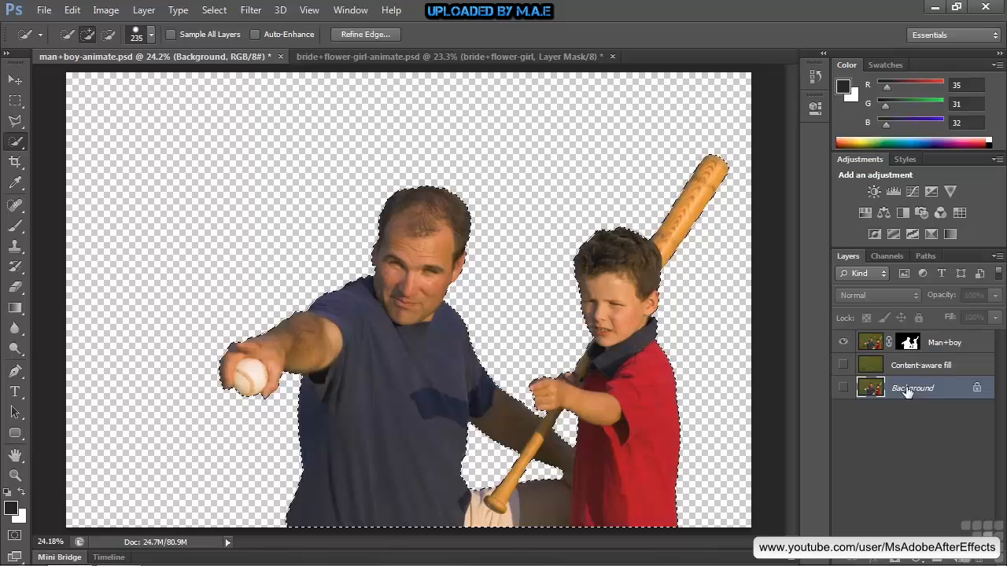
pyautogui.click(844, 389)
pyautogui.click(843, 342)
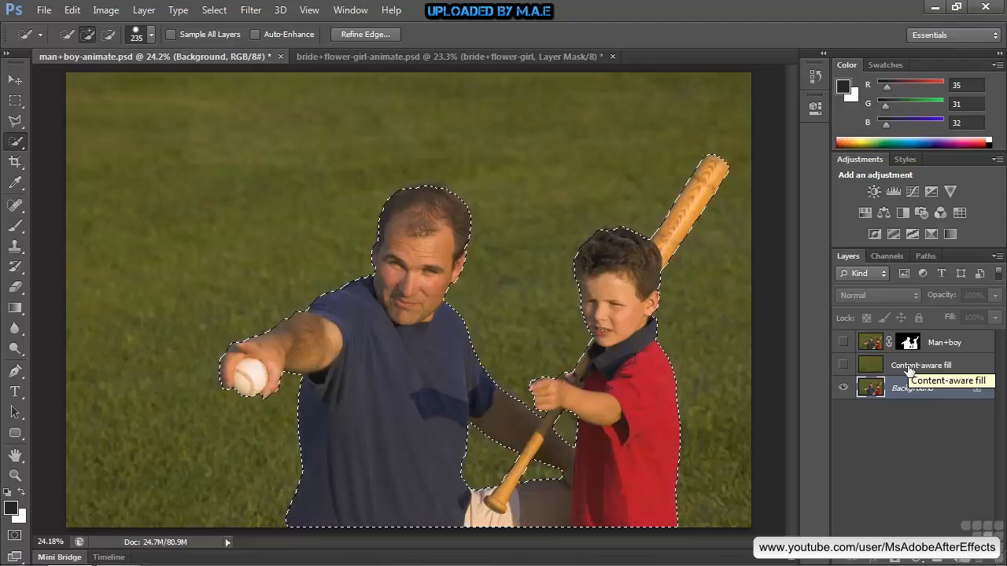
# Step: Show the Content-aware fill layer, clear the figure selection, and activate the Spot Healing Brush in Content-Aware mode
pyautogui.click(861, 367)
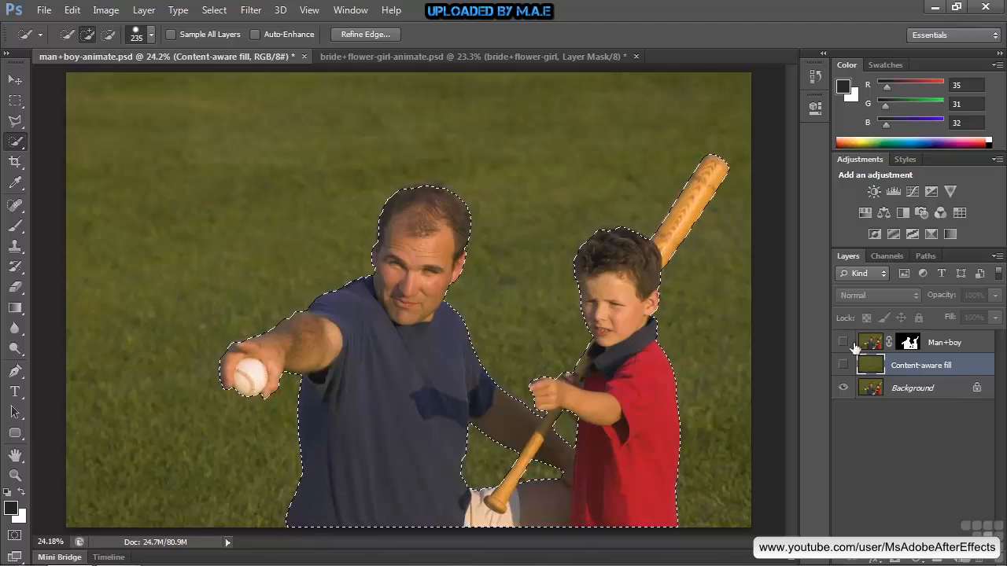
pyautogui.click(842, 365)
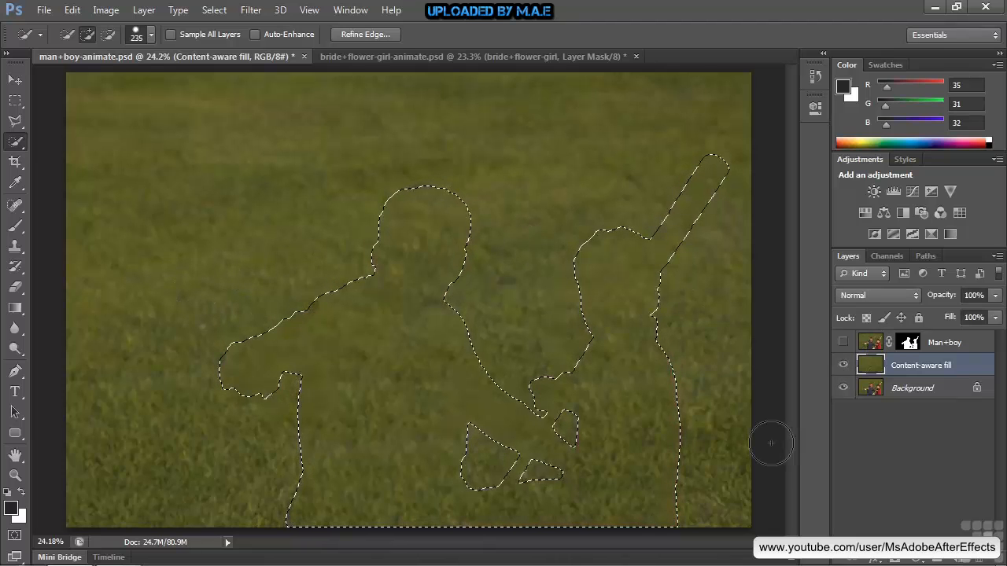
pyautogui.hotkey('ctrl', 'd')
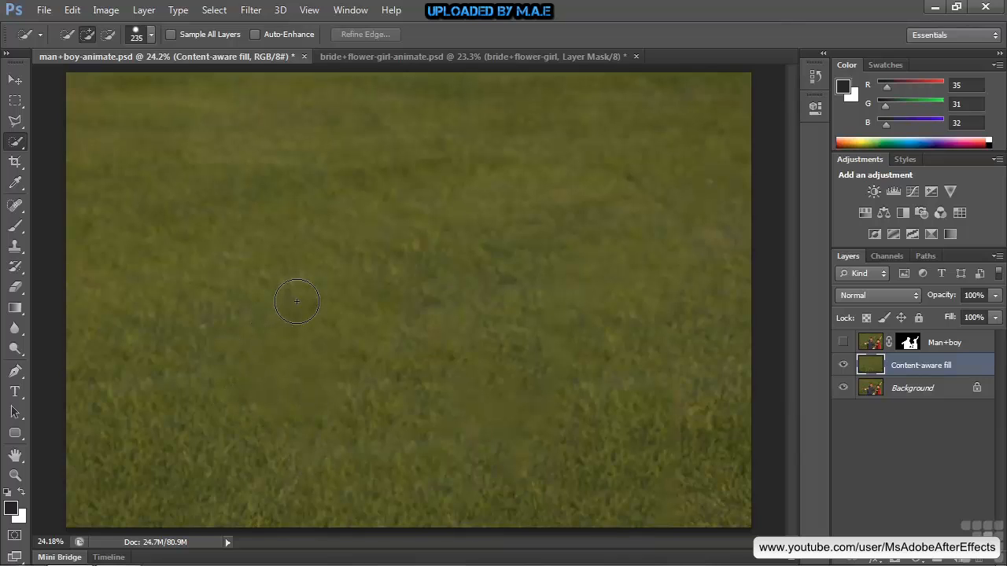
pyautogui.click(15, 205)
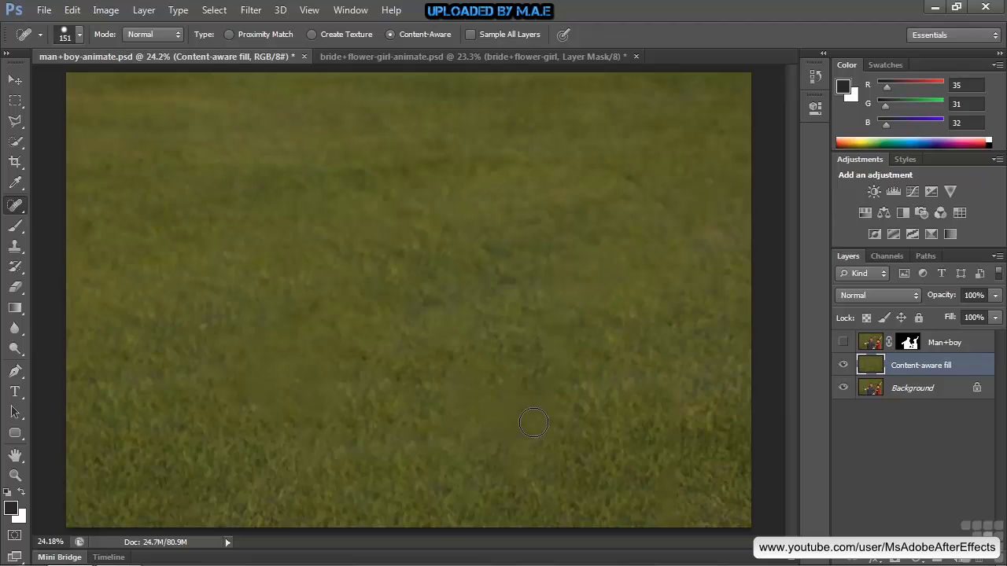
# Step: Switch to bride+flower-girl-animate.psd and inspect the bride+flower-girl layer mask on its own
pyautogui.click(403, 57)
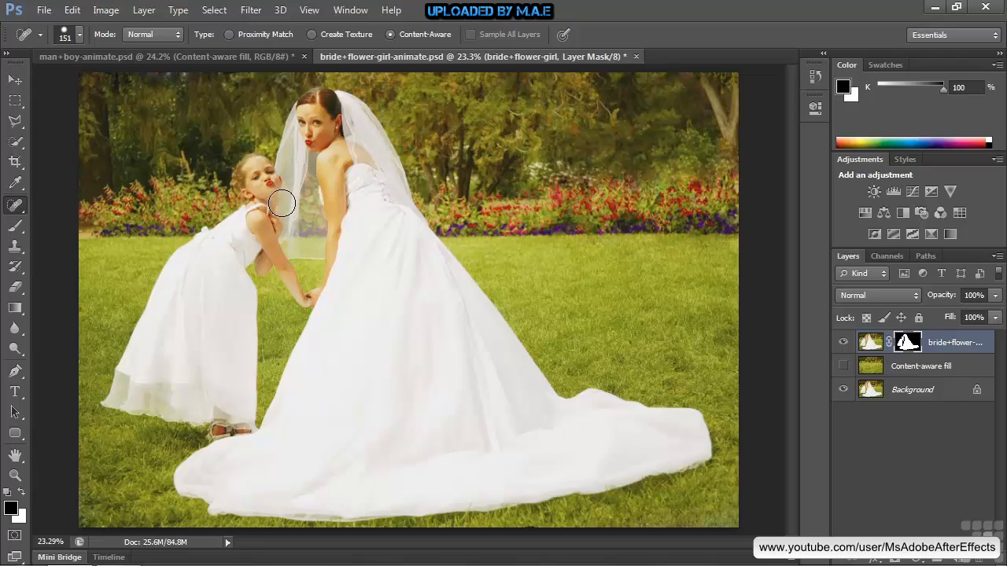
pyautogui.keyDown('alt'); pyautogui.click(906, 344); pyautogui.keyUp('alt')
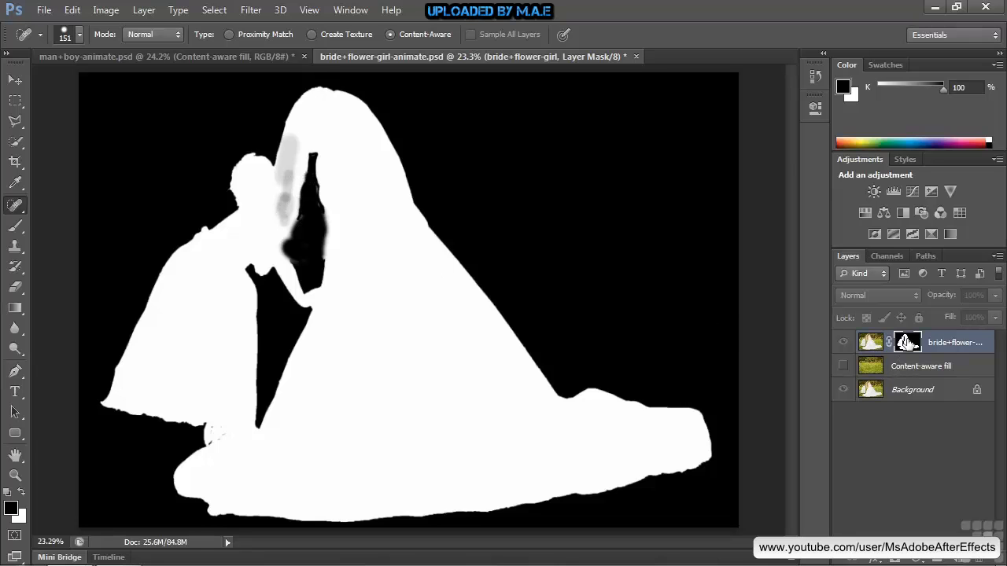
pyautogui.keyDown('alt'); pyautogui.click(906, 343); pyautogui.keyUp('alt')
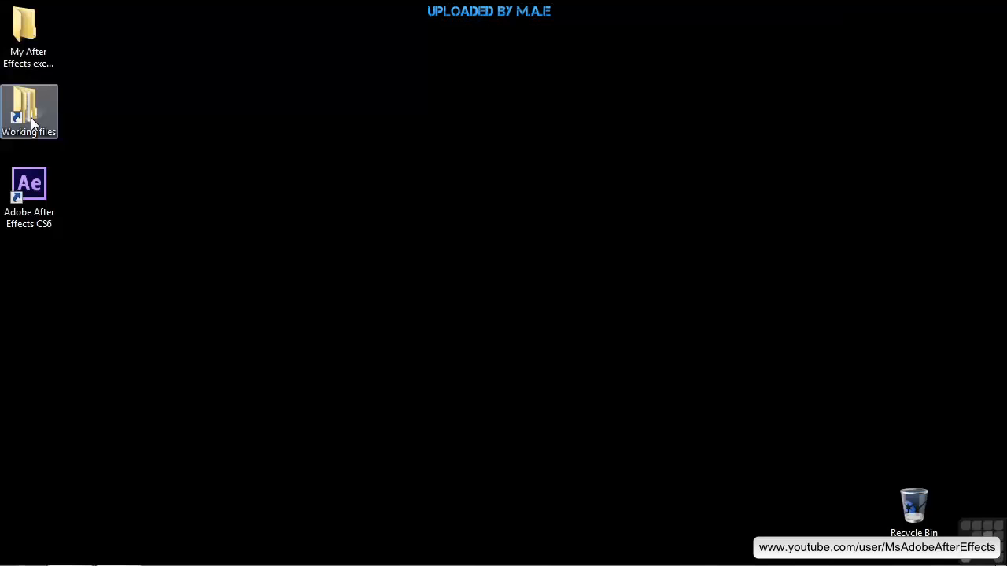
# Step: Open 1805-animation-stills.aep in After Effects from the After Effects projects folder inside Working files
pyautogui.doubleClick(31, 117)
pyautogui.doubleClick(428, 121)
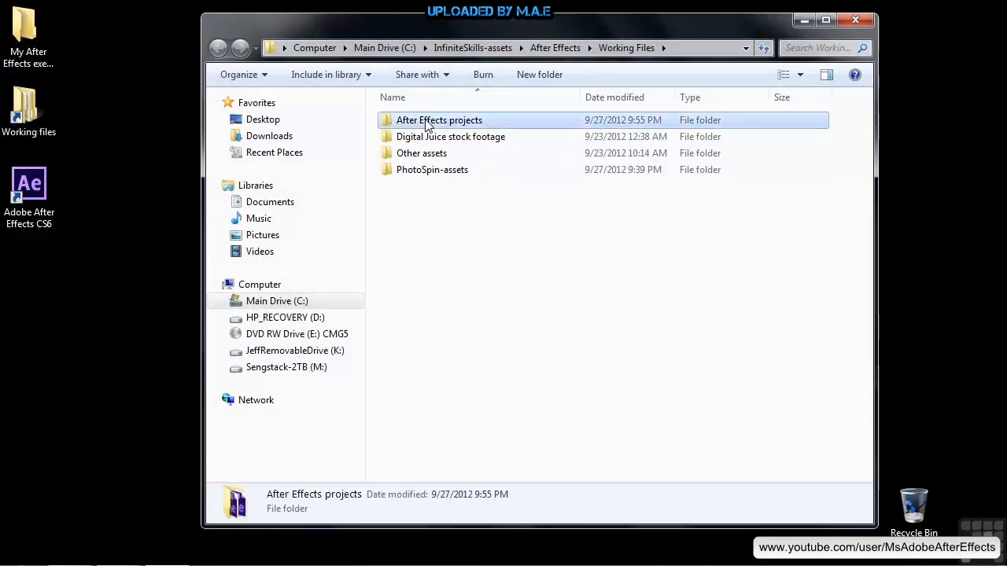
pyautogui.scroll(-13, 540, 472)
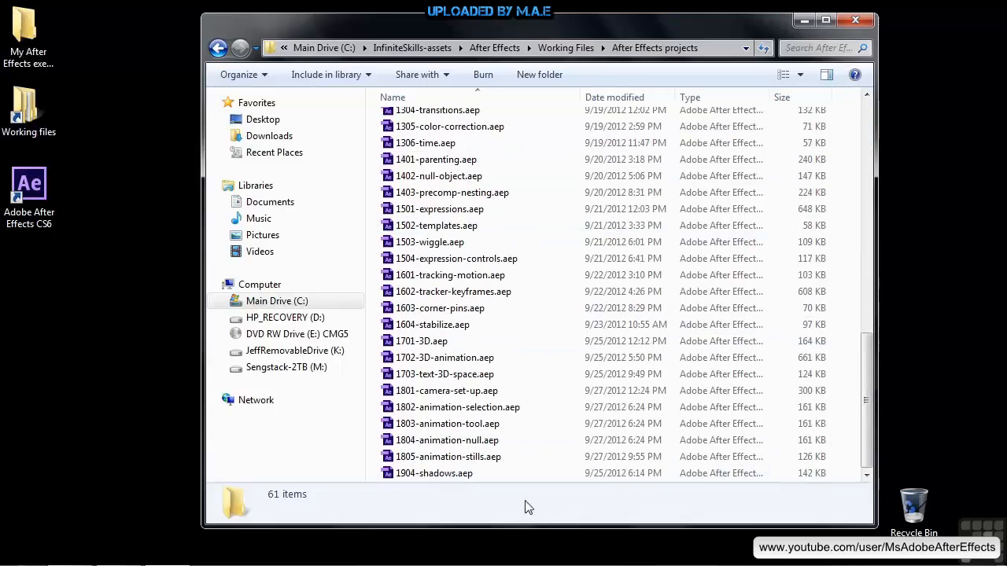
pyautogui.doubleClick(419, 460)
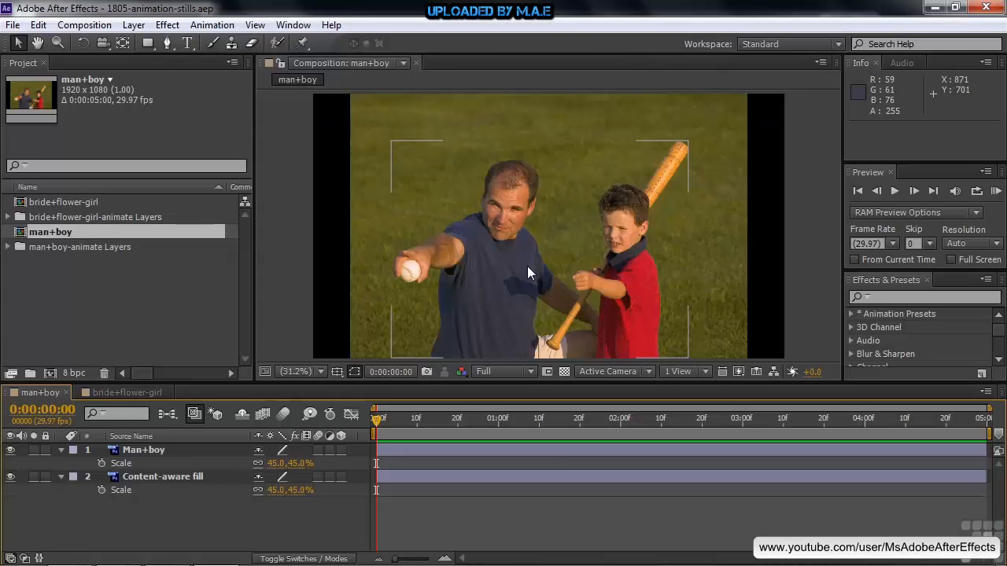
# Step: Expand the man+boy-animate Layers folder and check the dimensions of the Content-aware fill footage and the man+boy composition
pyautogui.press("'")
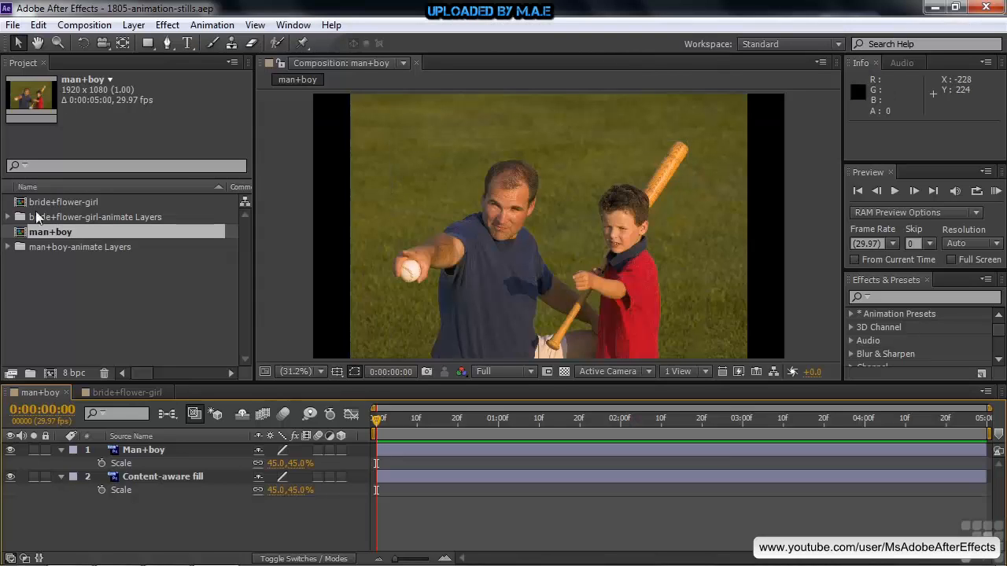
pyautogui.click(11, 247)
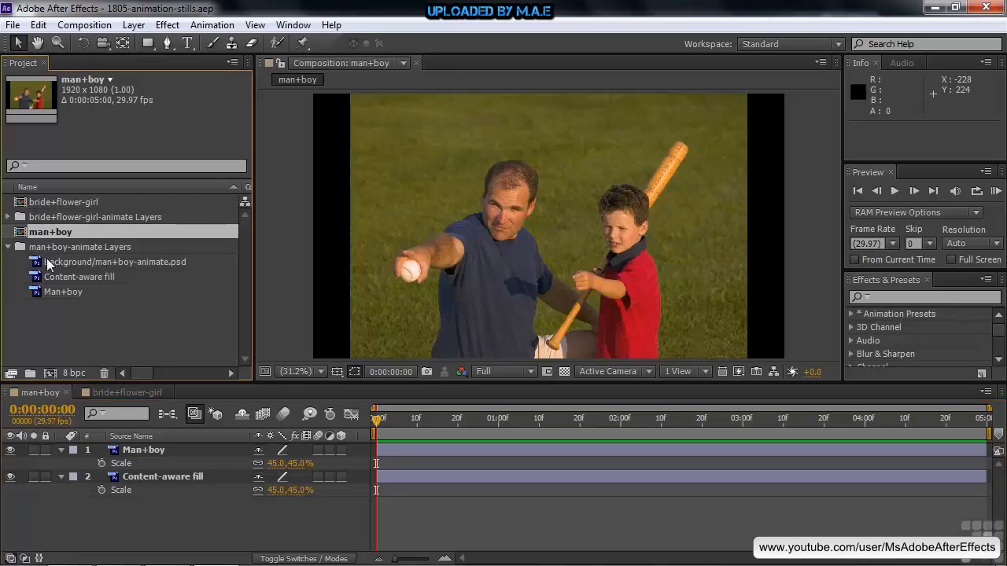
pyautogui.click(47, 277)
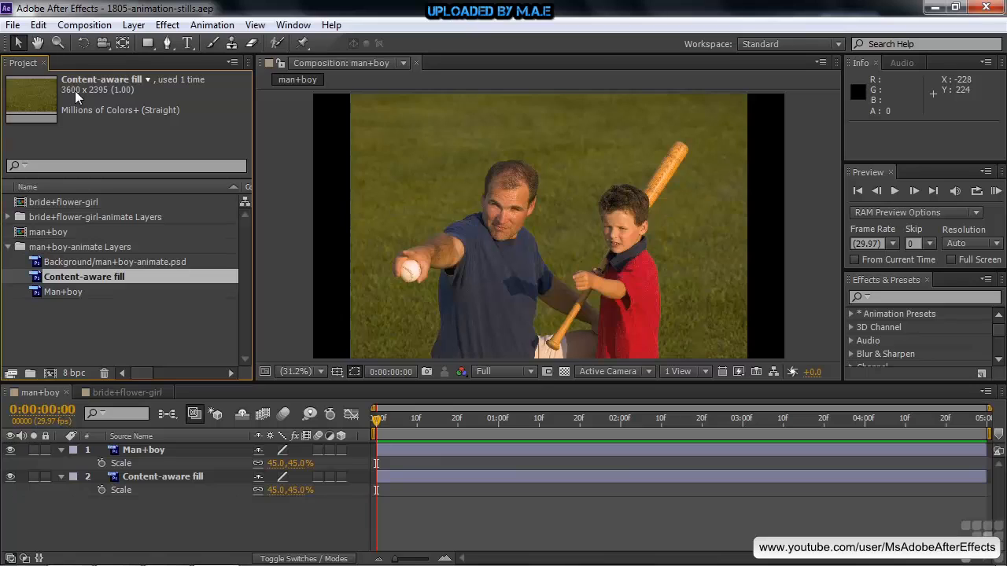
pyautogui.click(20, 234)
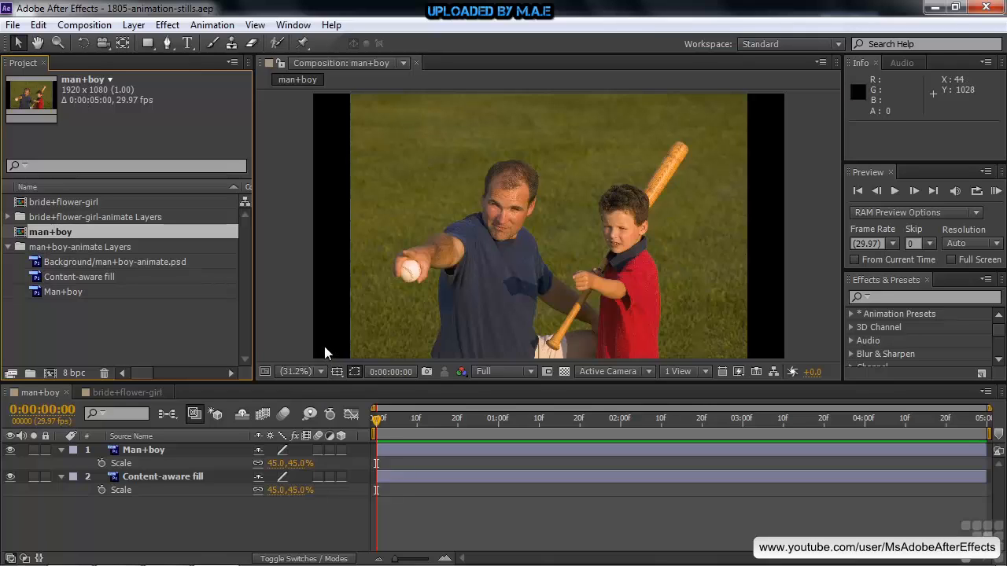
# Step: Make the Man+boy and Content-aware fill layers 3D and set the Content-aware fill layer's Z position to 4000
pyautogui.click(340, 450)
pyautogui.click(340, 530)
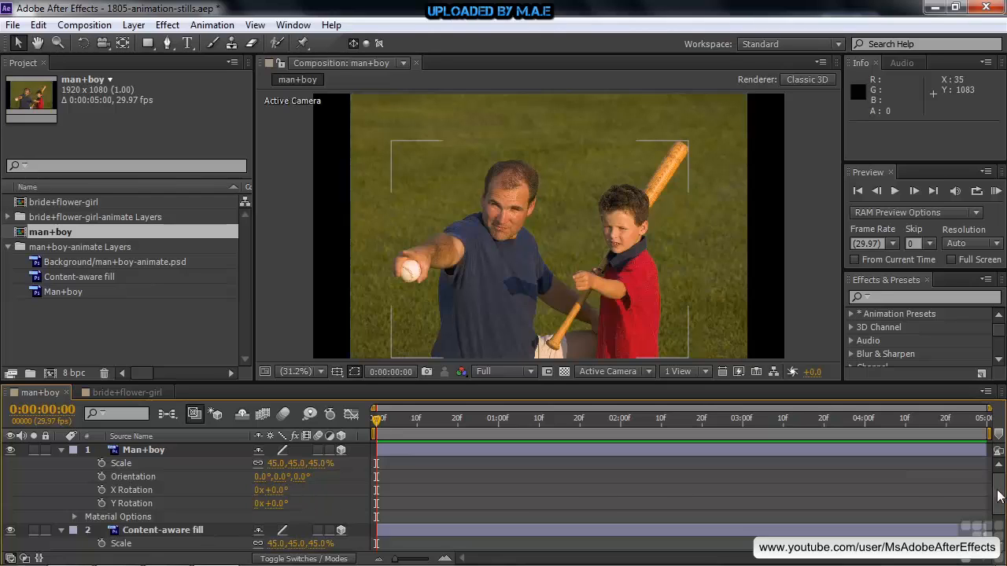
pyautogui.scroll(-3, 1002, 518)
pyautogui.click(158, 478)
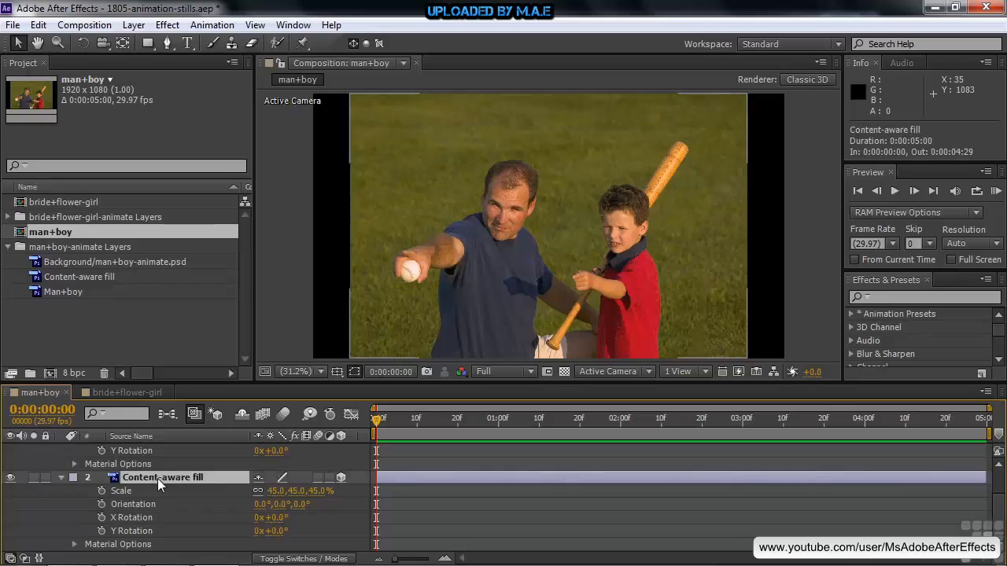
pyautogui.scroll(2, 154, 475)
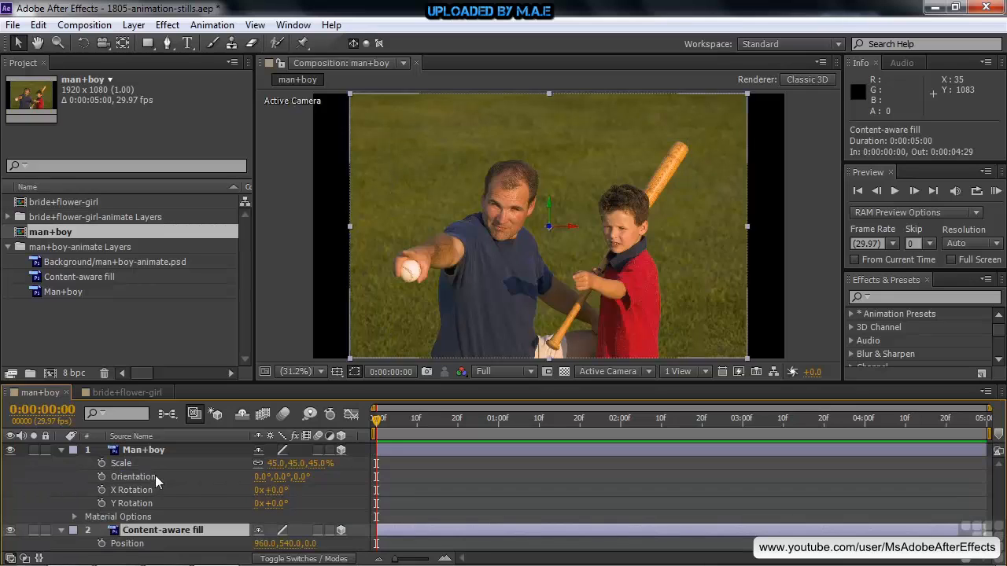
pyautogui.click(312, 544)
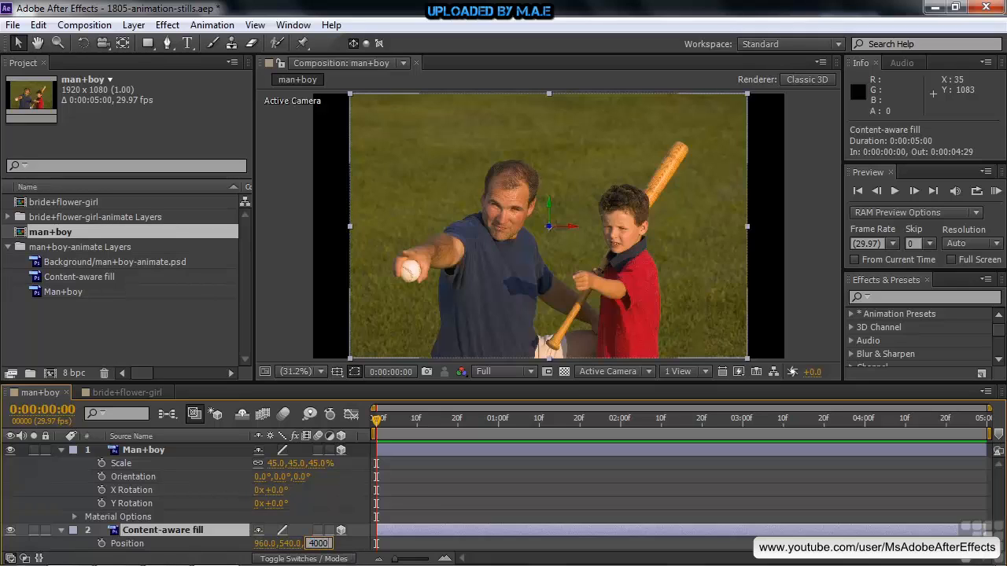
pyautogui.write('4000')
pyautogui.press('Return')
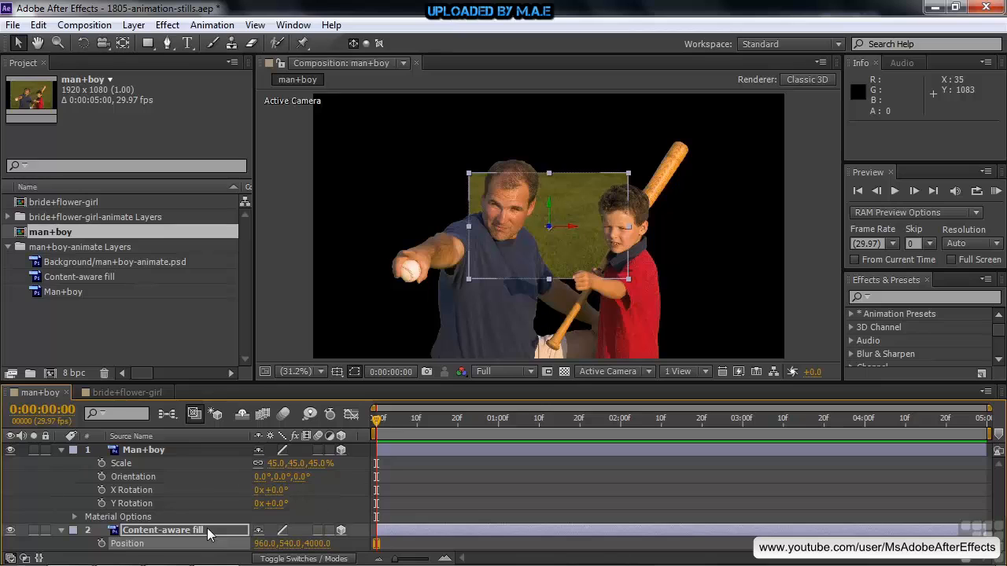
# Step: Scale the Content-aware fill layer to 117%, and stretch its width to about 173% so the grass fills the frame
pyautogui.hotkey('shift', 's')
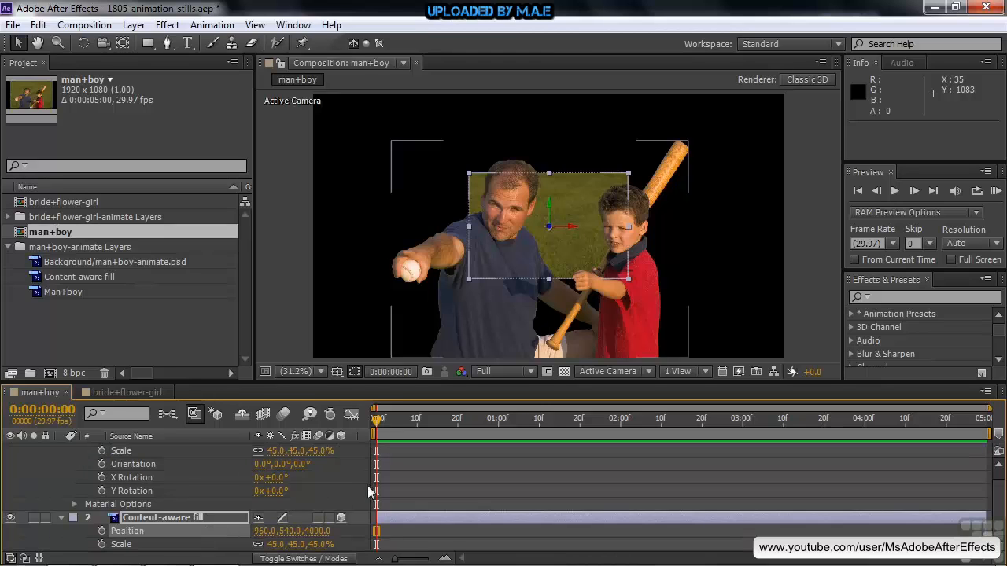
pyautogui.moveTo(267, 544); pyautogui.dragTo(330, 545)
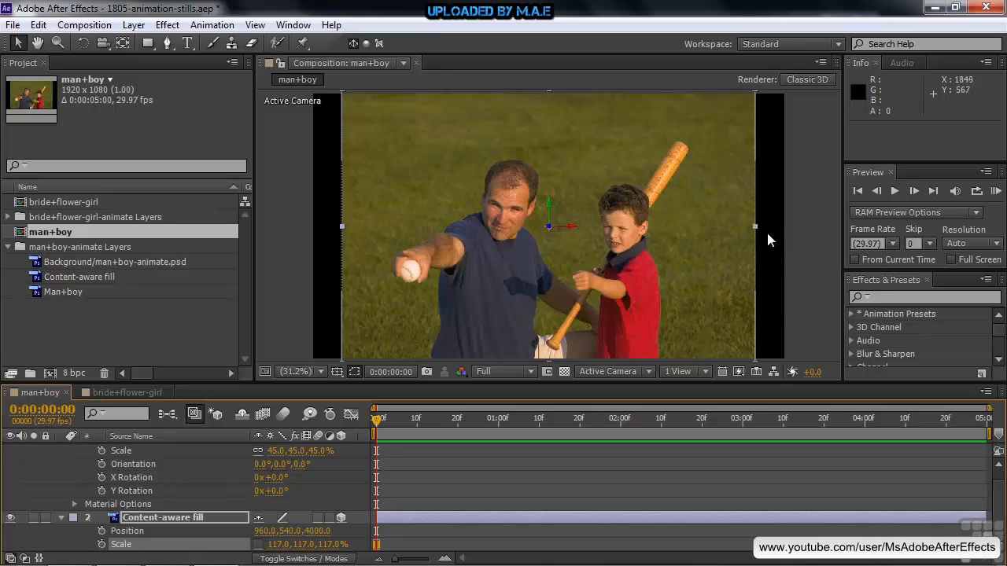
pyautogui.moveTo(756, 226); pyautogui.dragTo(853, 262)
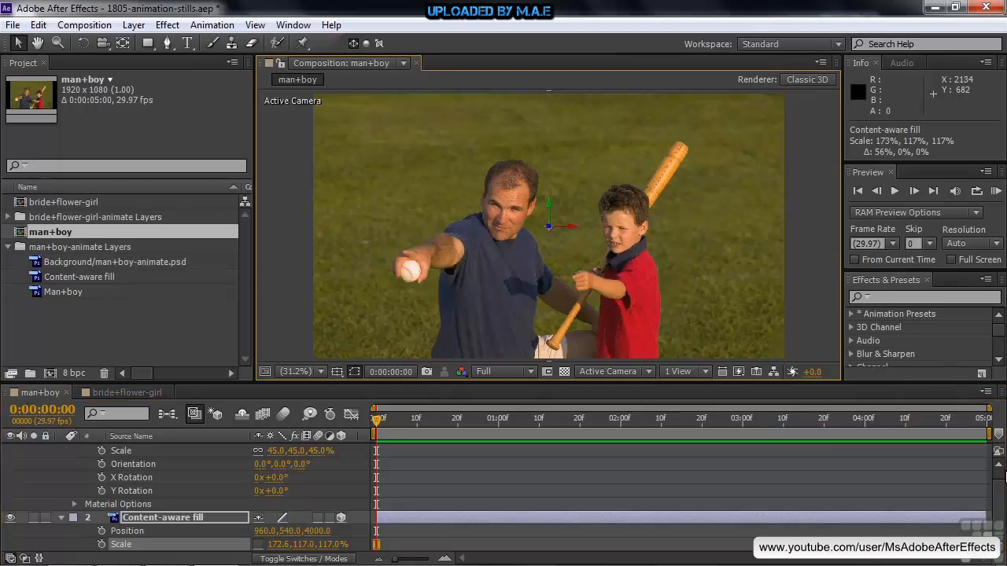
# Step: Reveal the Man+boy layer's Position property, collapse both layers' properties, and deselect the layers
pyautogui.scroll(1, 526, 519)
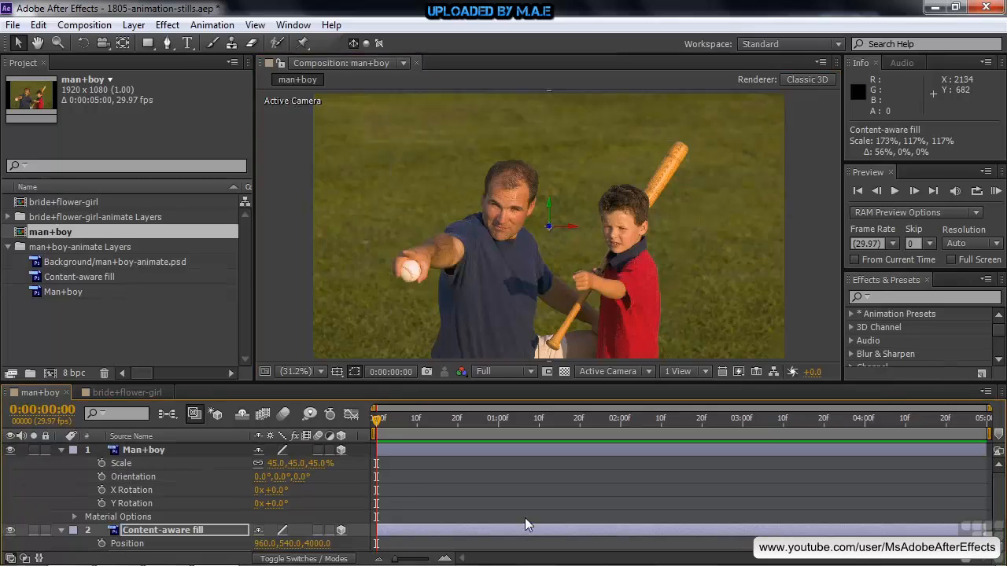
pyautogui.click(142, 449)
pyautogui.press('p')
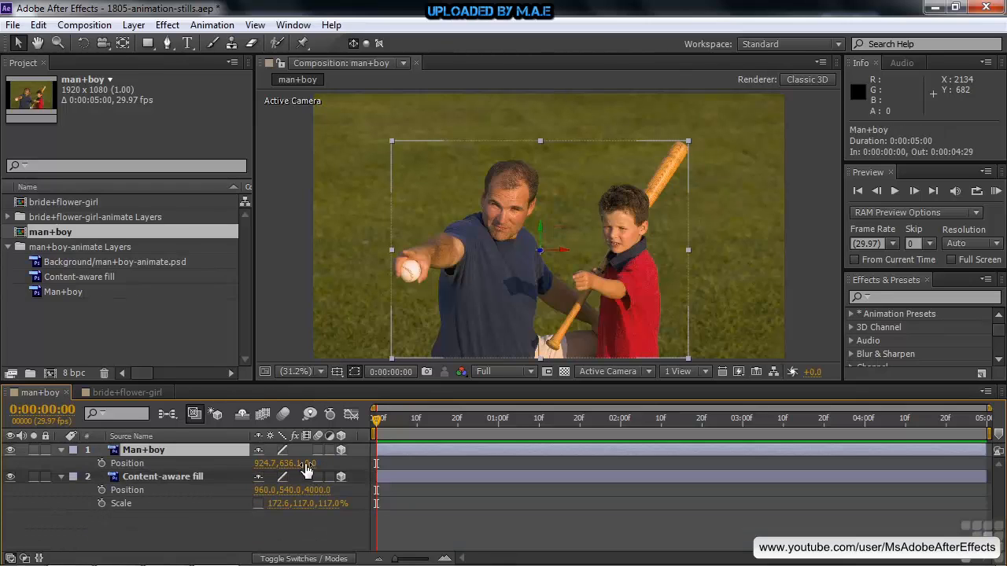
pyautogui.click(62, 477)
pyautogui.click(60, 451)
pyautogui.click(81, 493)
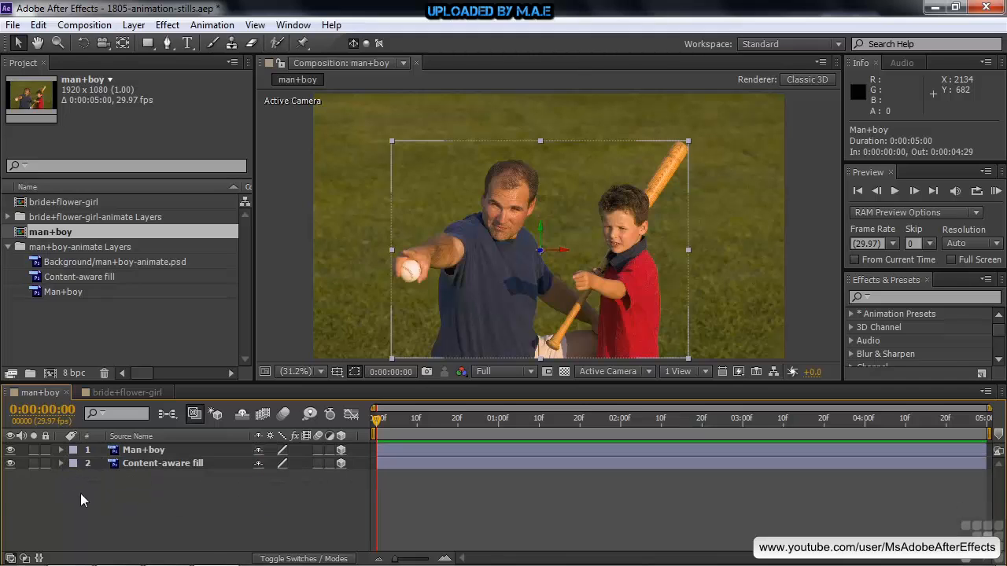
# Step: Add a two-node 50mm camera with depth of field to the man+boy composition and track it to about X 921.5, Y 504.7
pyautogui.rightClick(81, 495)
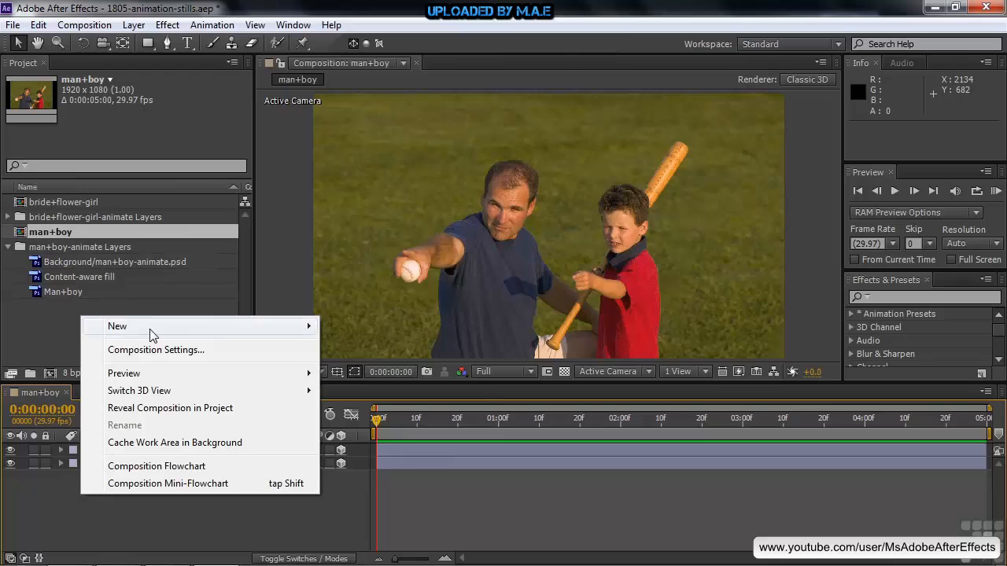
pyautogui.moveTo(150, 330)
pyautogui.click(355, 402)
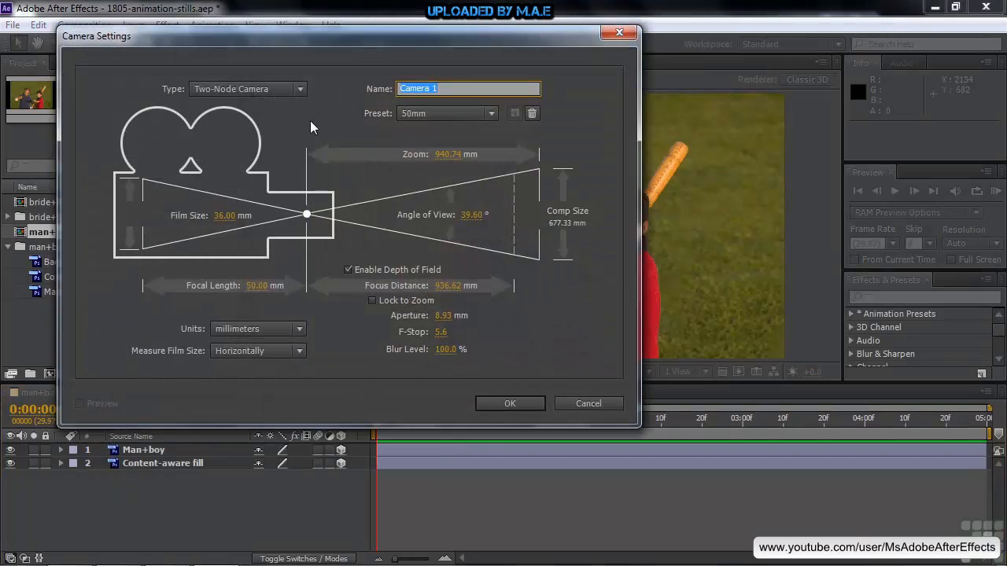
pyautogui.click(509, 404)
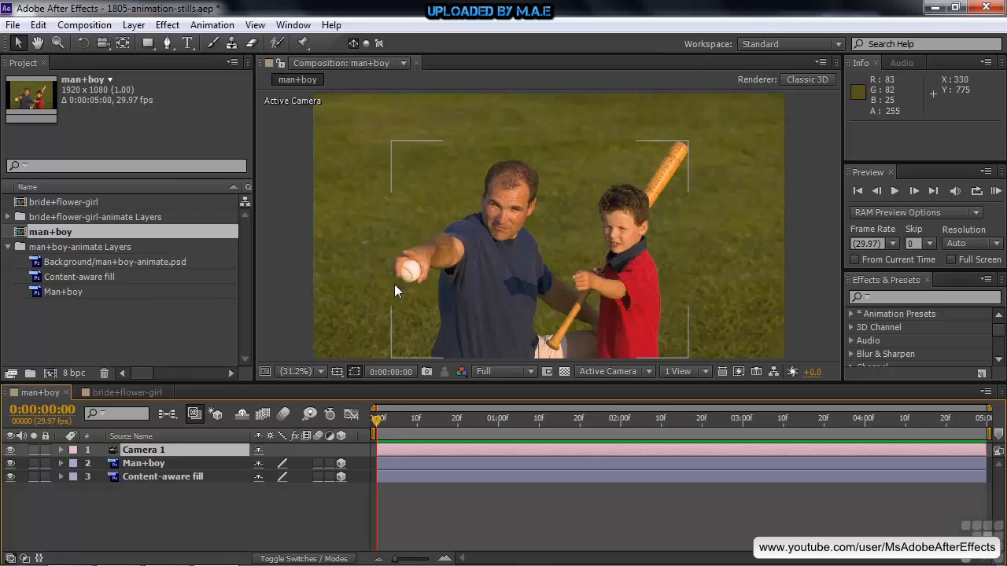
pyautogui.click(106, 41)
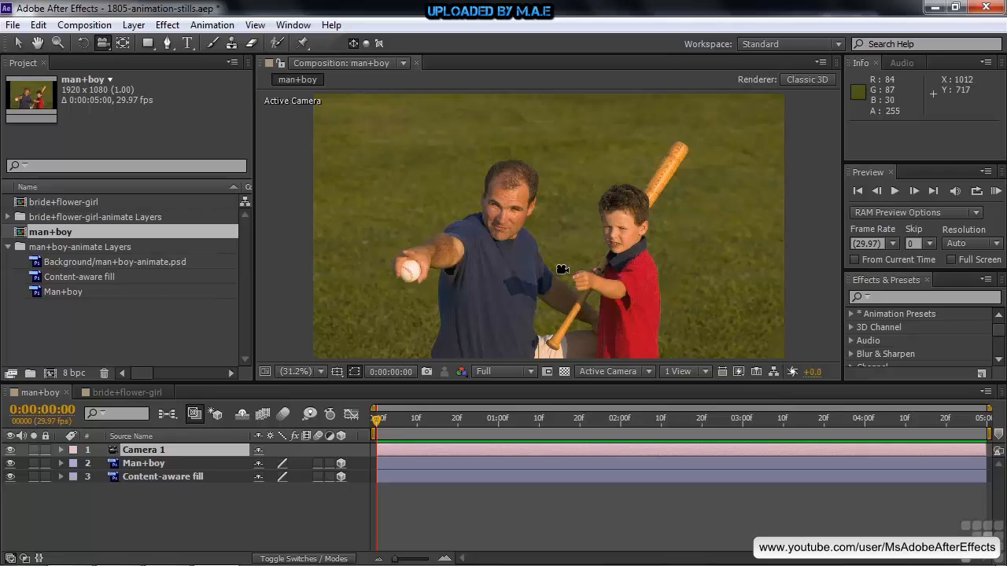
pyautogui.moveTo(562, 271)
pyautogui.mouseDown()
pyautogui.moveTo(641, 280)
pyautogui.moveTo(530, 287)
pyautogui.moveTo(631, 281)
pyautogui.moveTo(484, 277)
pyautogui.moveTo(571, 279)
pyautogui.mouseUp()
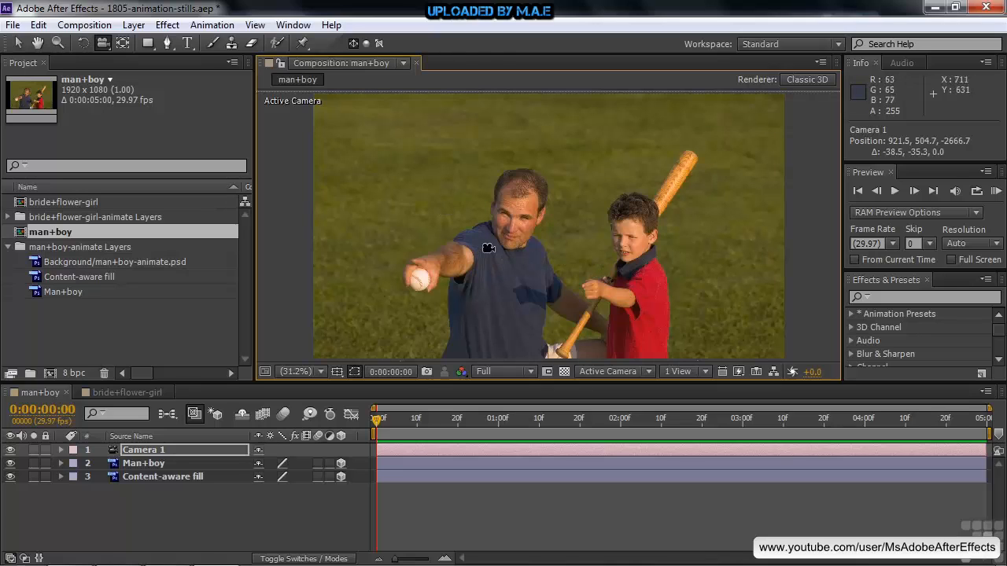
# Step: In the bride+flower-girl composition, make both layers 3D and set the content-aware fill layer's Z position to 4000
pyautogui.click(126, 393)
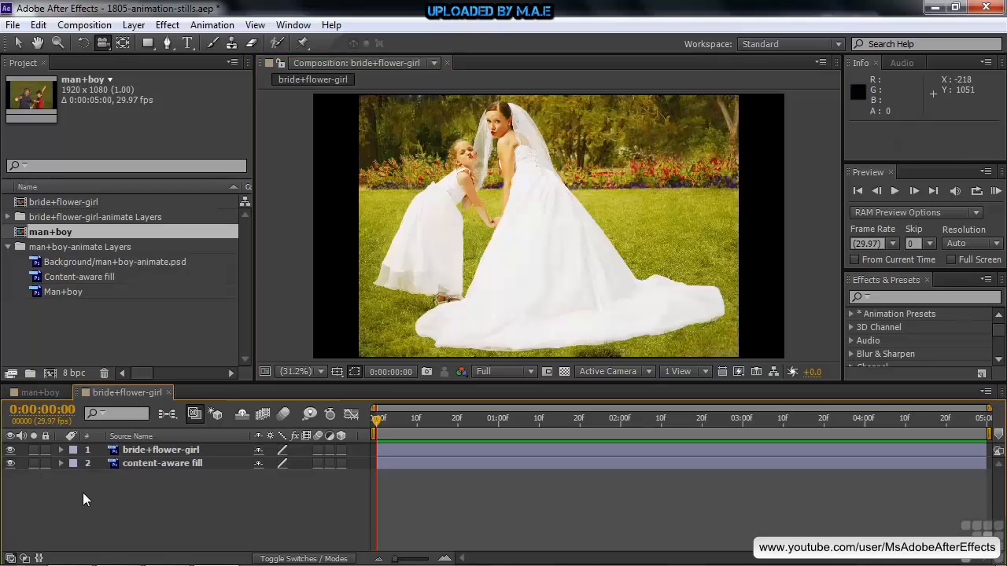
pyautogui.moveTo(342, 451); pyautogui.dragTo(171, 449)
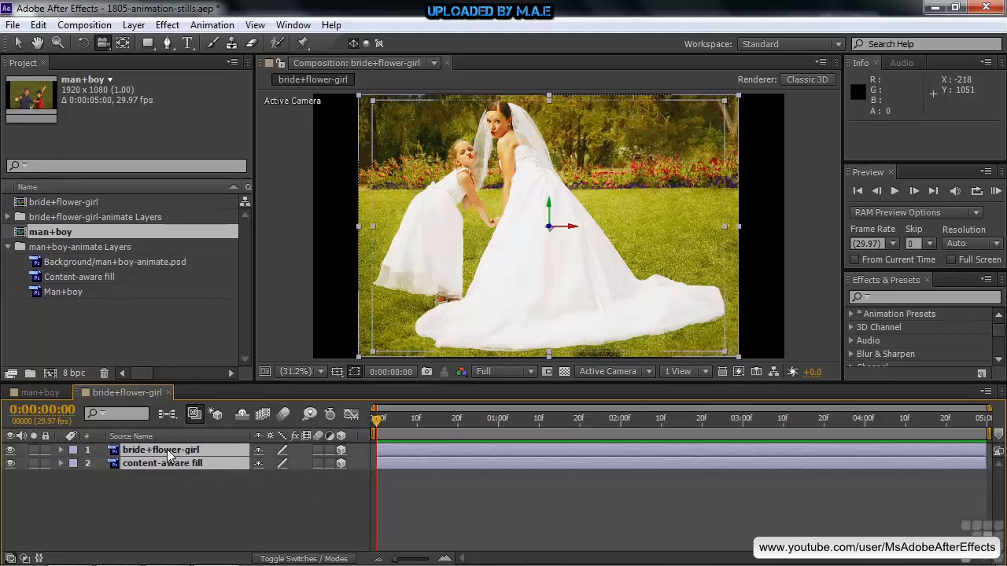
pyautogui.press('p')
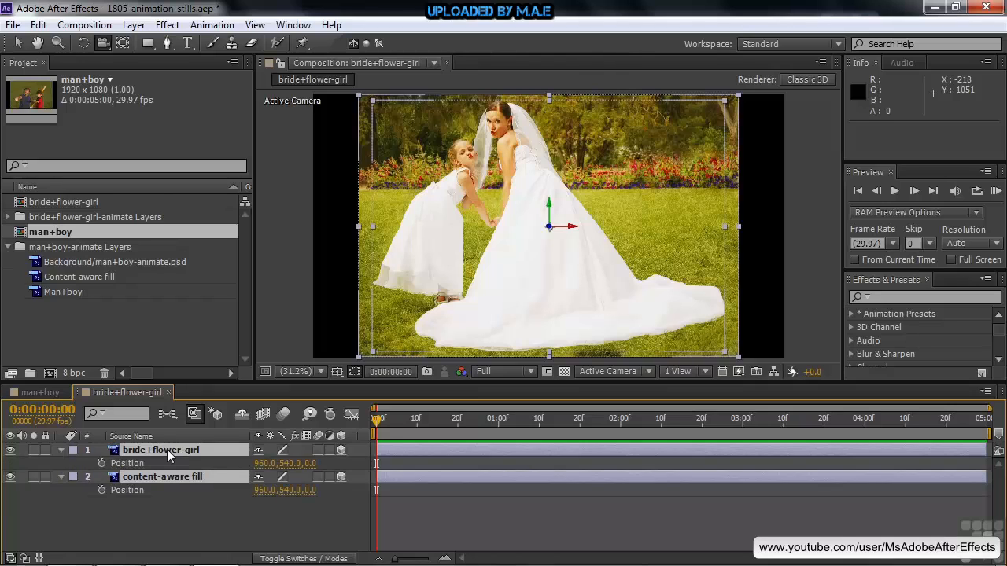
pyautogui.click(307, 503)
pyautogui.click(311, 490)
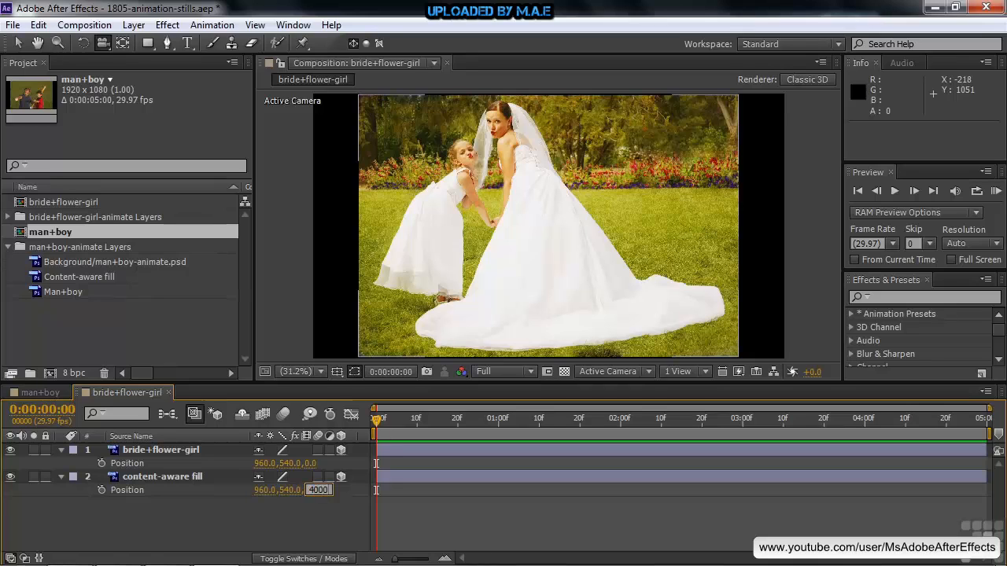
pyautogui.press('Return')
# Step: Scale the content-aware fill layer to 114%, unlink its proportions, and stretch its width to about 187% to fill the frame
pyautogui.click(227, 475)
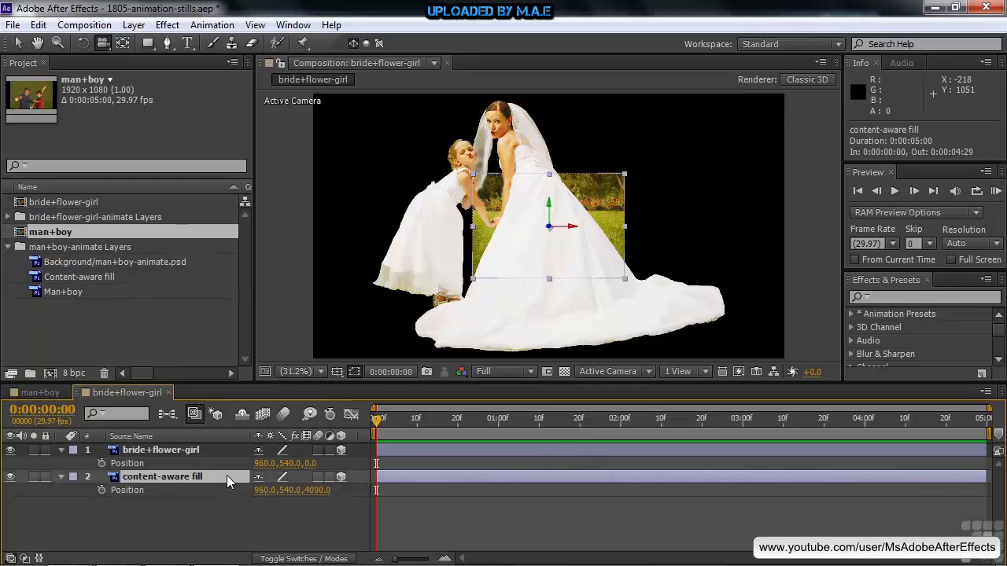
pyautogui.hotkey('shift', 's')
pyautogui.moveTo(317, 504); pyautogui.dragTo(364, 503)
pyautogui.hotkey('ctrl', 'z')
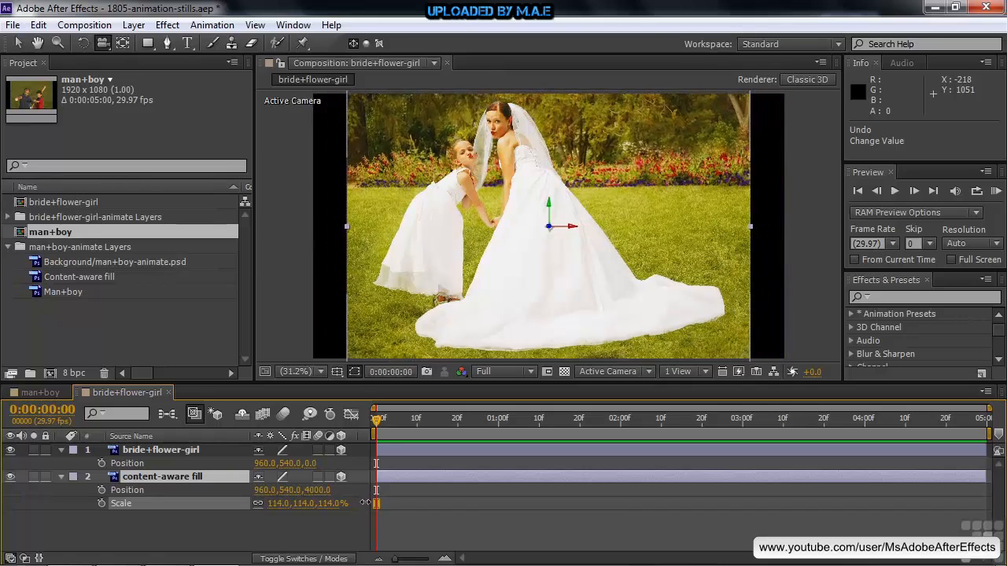
pyautogui.click(258, 504)
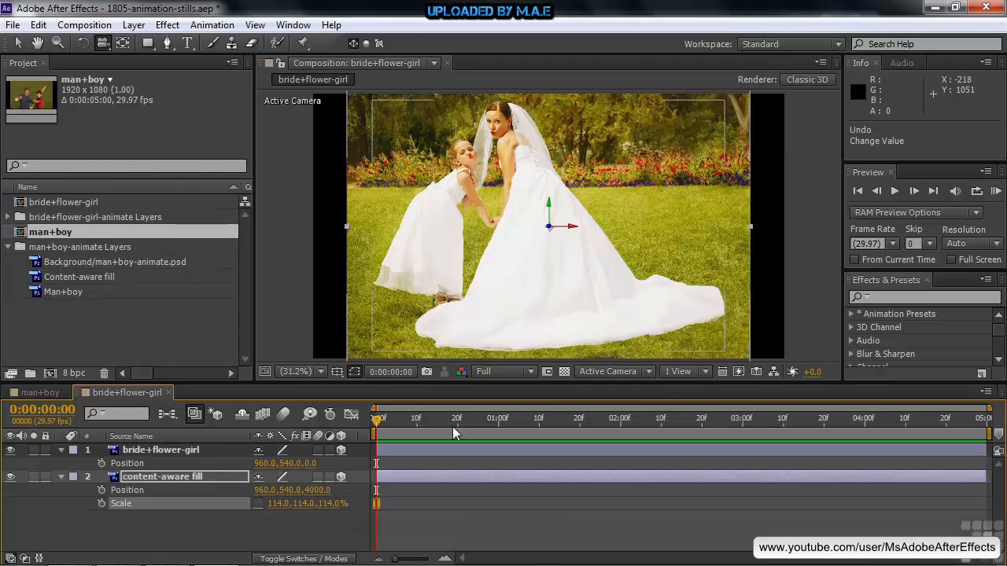
pyautogui.moveTo(754, 229); pyautogui.dragTo(880, 246)
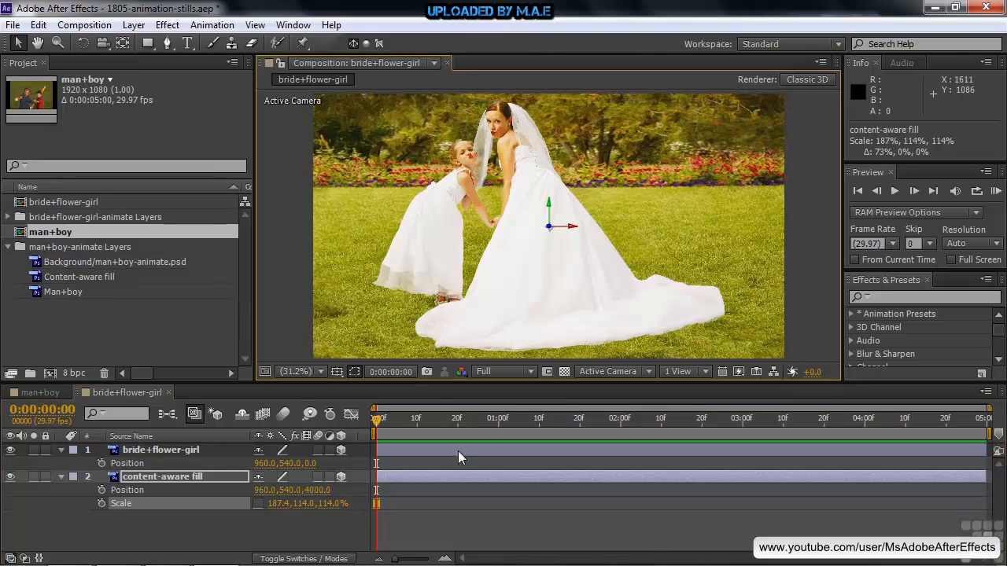
# Step: Add a camera to the bride+flower-girl composition and track it to about X 780.5, Y 527.2
pyautogui.rightClick(266, 526)
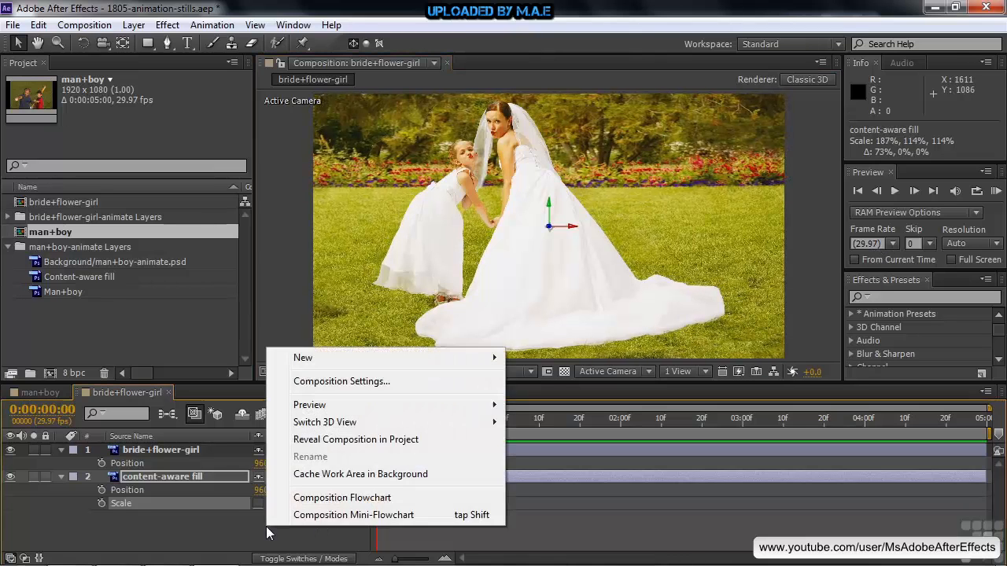
pyautogui.moveTo(346, 363)
pyautogui.click(548, 434)
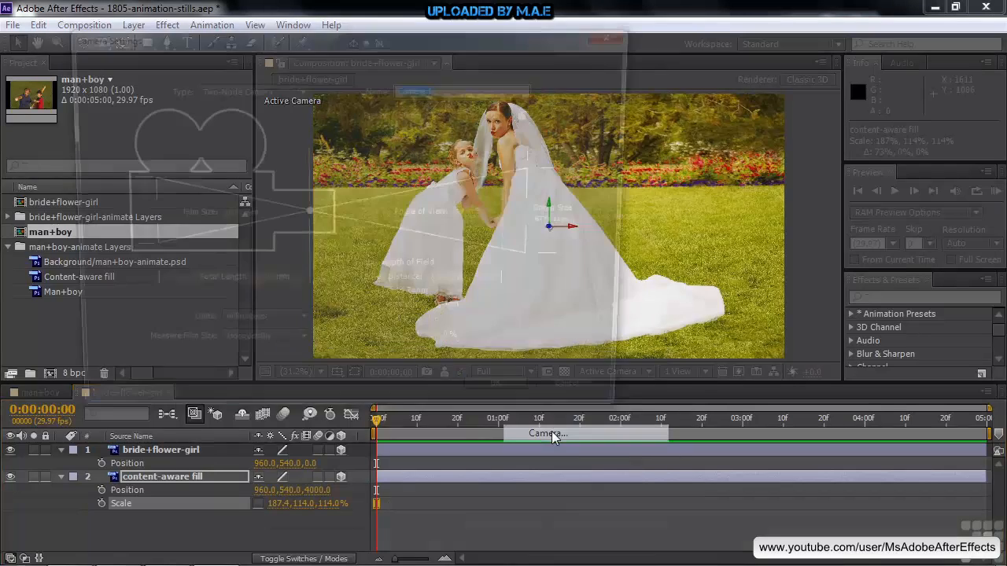
pyautogui.click(511, 405)
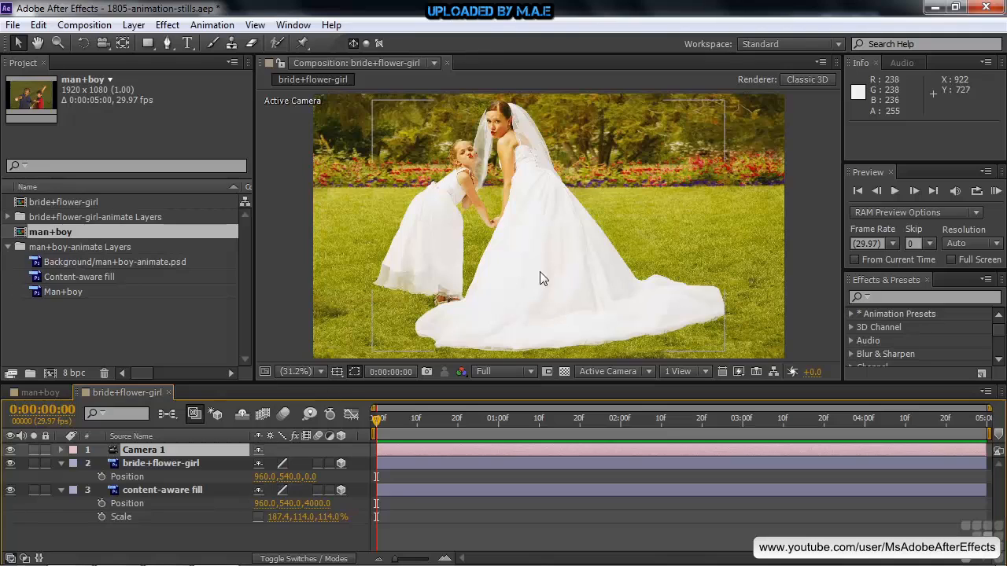
pyautogui.click(109, 45)
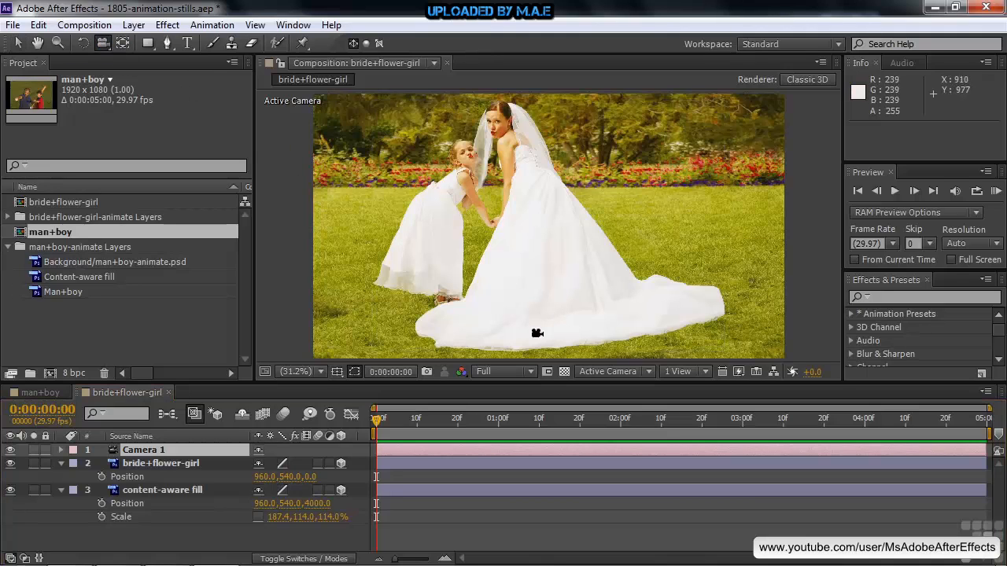
pyautogui.moveTo(550, 247); pyautogui.dragTo(594, 250)
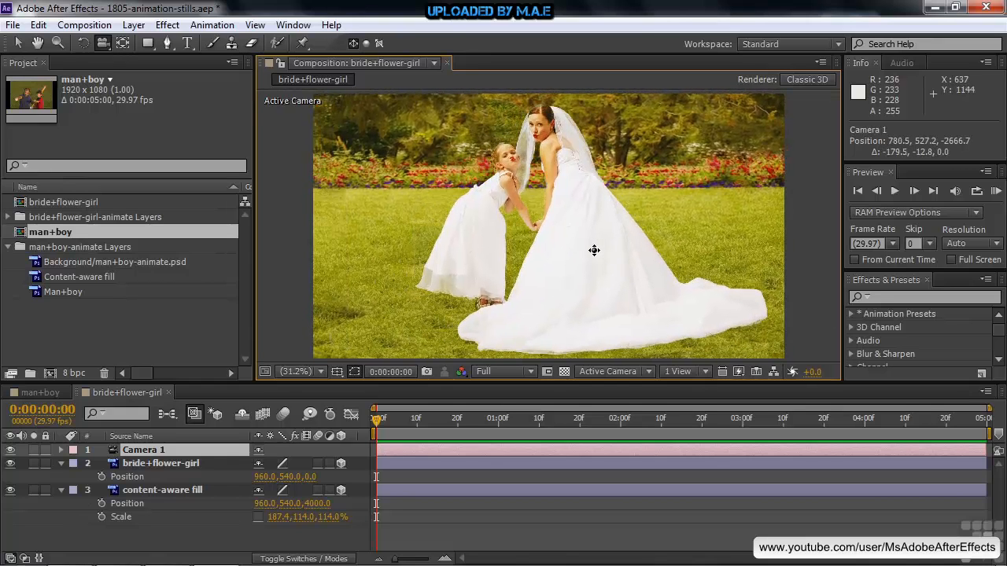
# Step: Scale the bride+flower-girl layer to 57% and reposition it to about X 822, Y 812
pyautogui.click(183, 463)
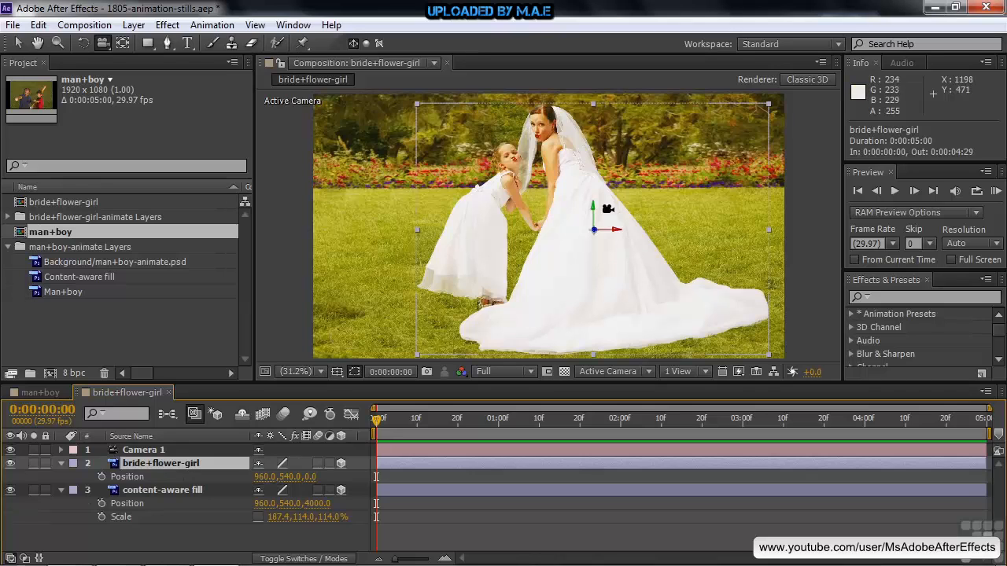
pyautogui.press('v')
pyautogui.moveTo(593, 203); pyautogui.dragTo(599, 280)
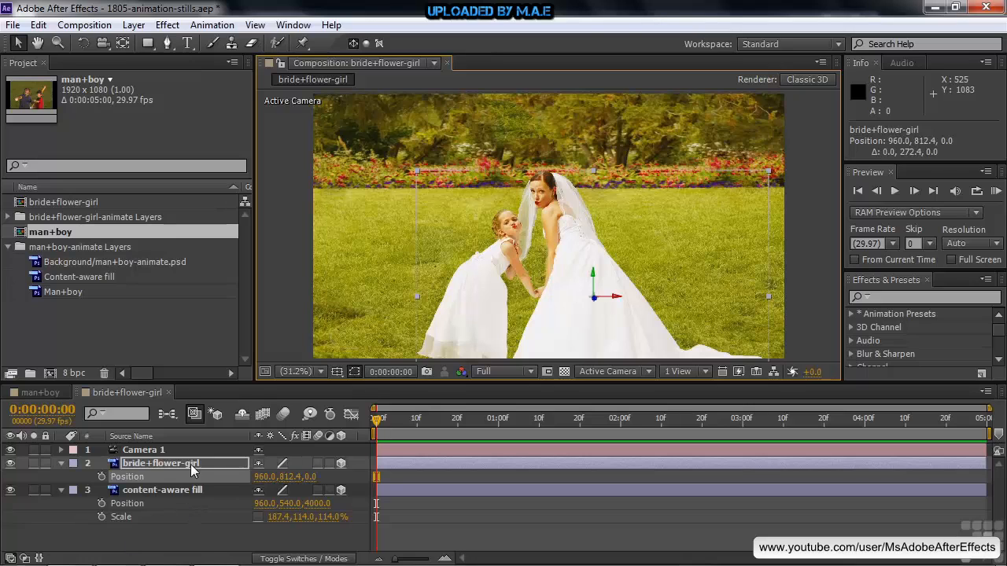
pyautogui.hotkey('shift', 's')
pyautogui.moveTo(276, 489)
pyautogui.mouseDown()
pyautogui.moveTo(285, 480)
pyautogui.moveTo(284, 494)
pyautogui.mouseUp()
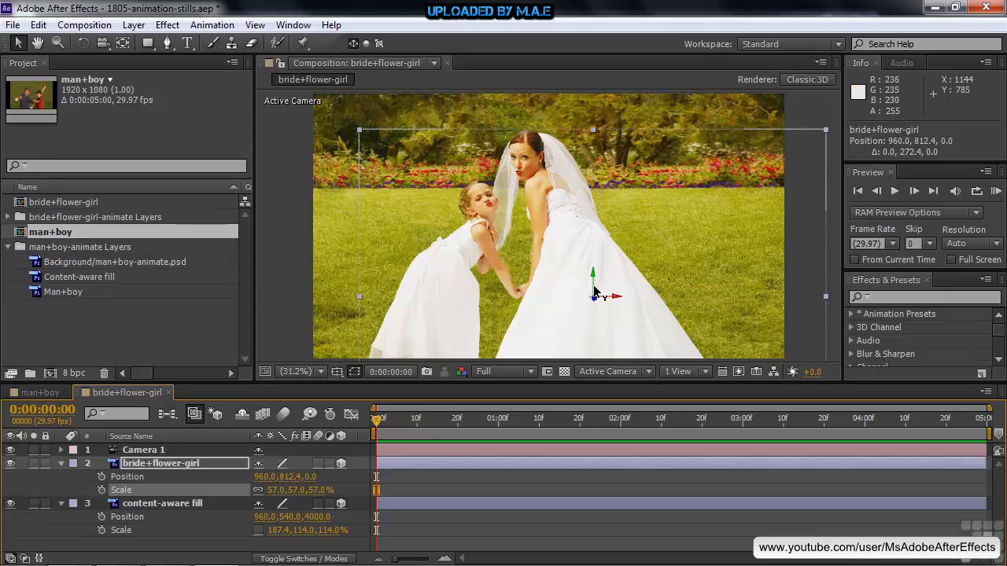
pyautogui.moveTo(615, 301); pyautogui.dragTo(576, 303)
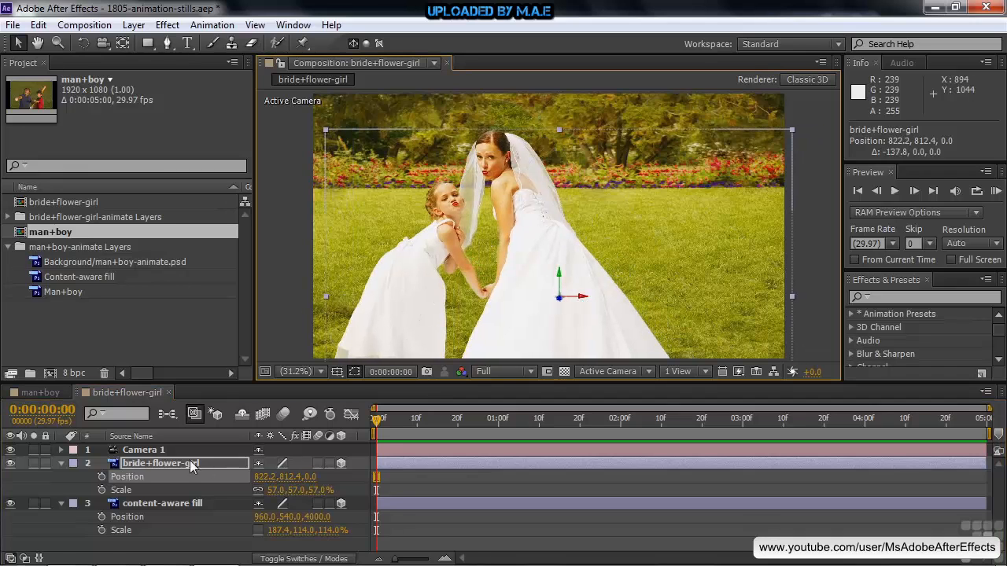
# Step: Track Camera 1 sideways to about X 470, keeping its height and depth
pyautogui.click(124, 453)
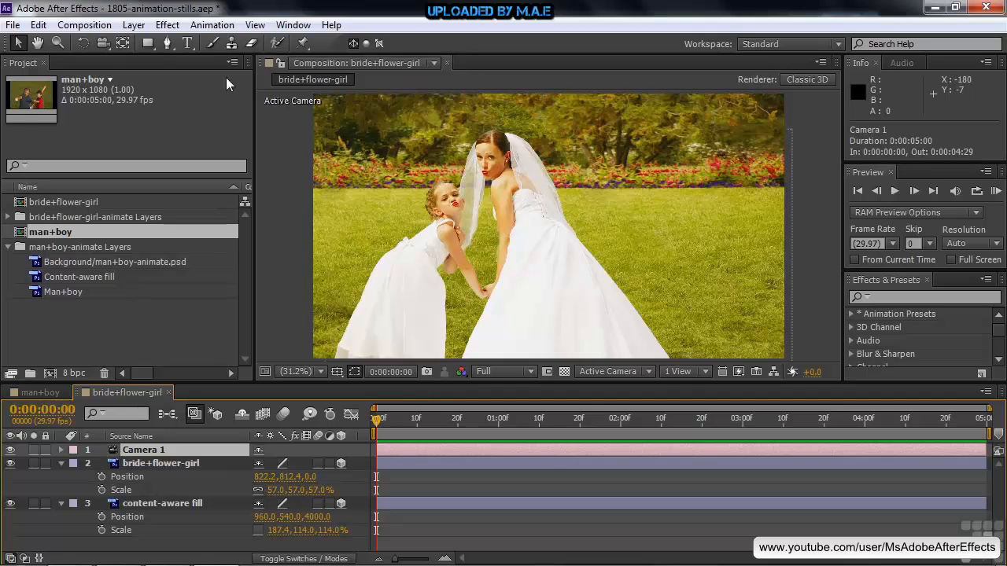
pyautogui.click(102, 42)
pyautogui.moveTo(603, 239); pyautogui.dragTo(679, 239)
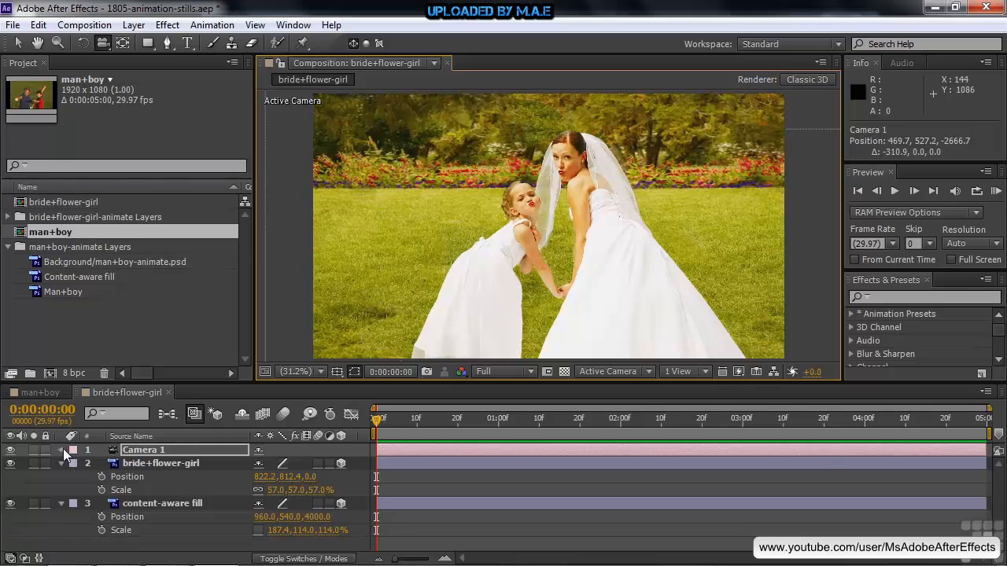
# Step: Expand Camera 1's Camera Options and check the camera and layers in a horizontal two-view layout, then return to one view
pyautogui.click(63, 450)
pyautogui.click(75, 476)
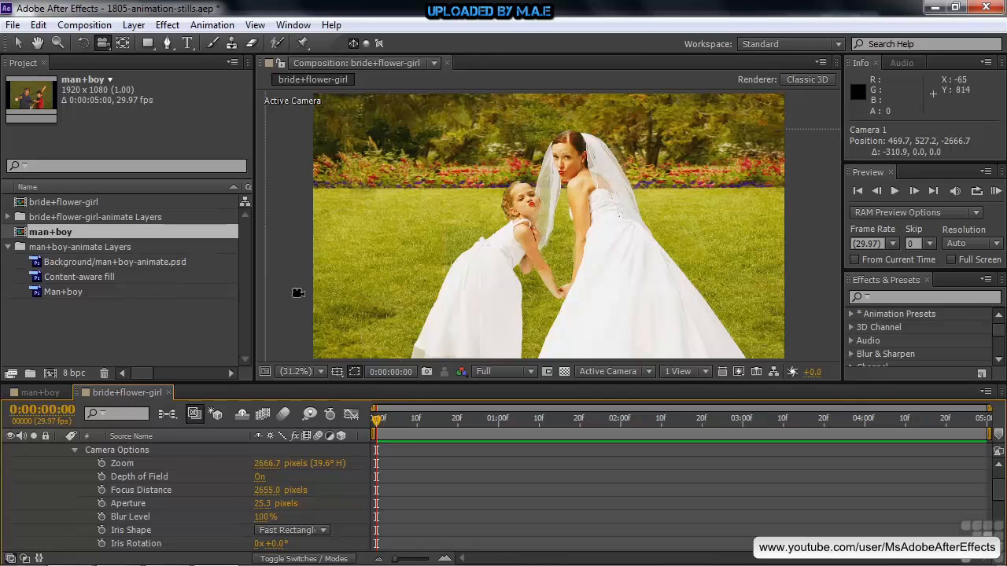
pyautogui.click(708, 372)
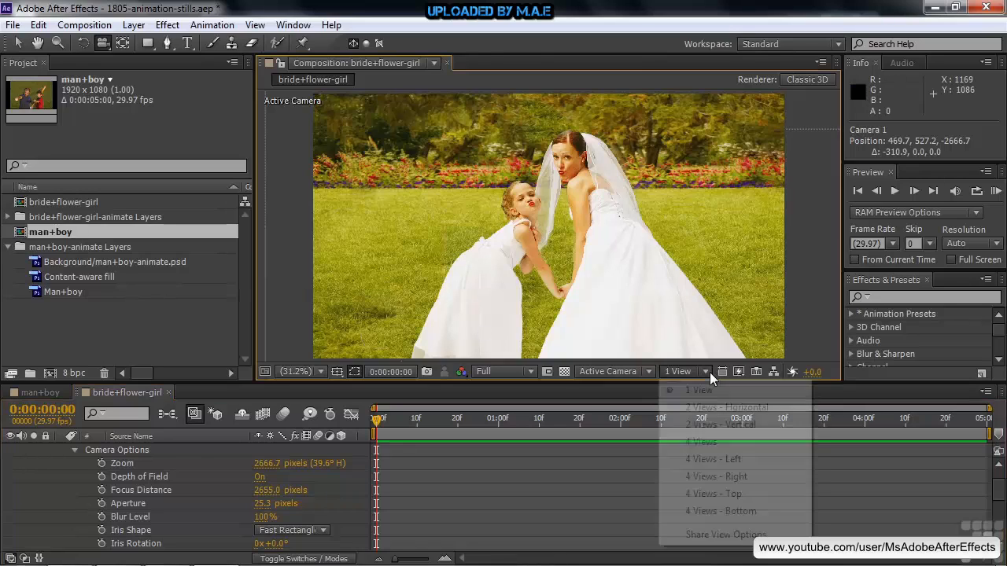
pyautogui.click(715, 406)
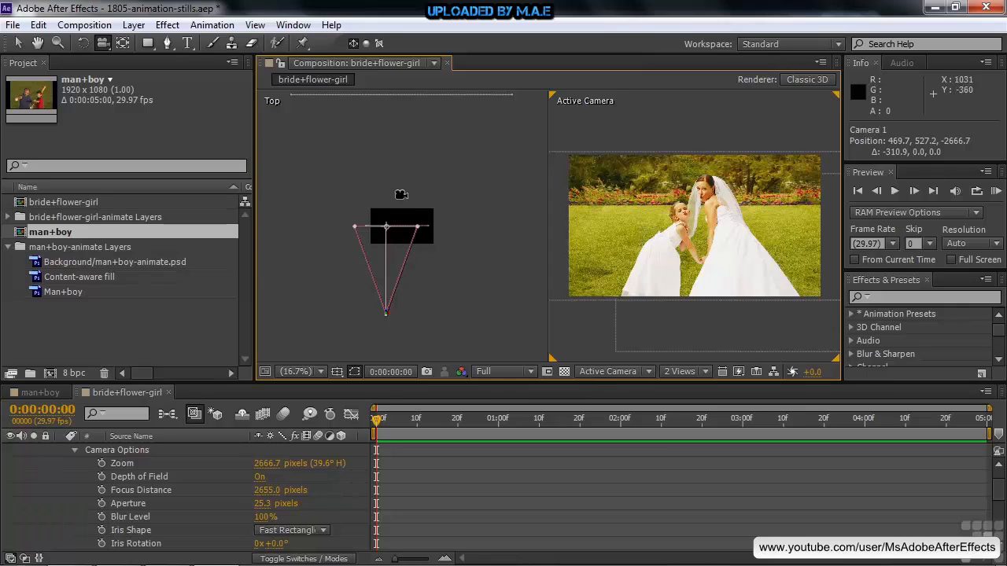
pyautogui.click(705, 373)
pyautogui.click(698, 391)
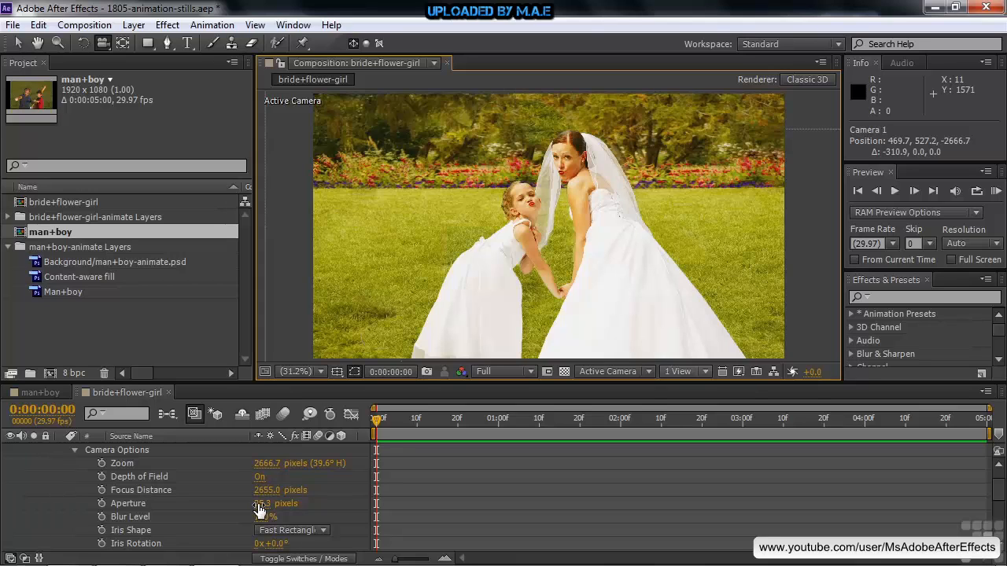
# Step: Increase Camera 1's aperture to about 221 pixels to blur the background, and track the camera to about X 479
pyautogui.moveTo(260, 509); pyautogui.dragTo(420, 507)
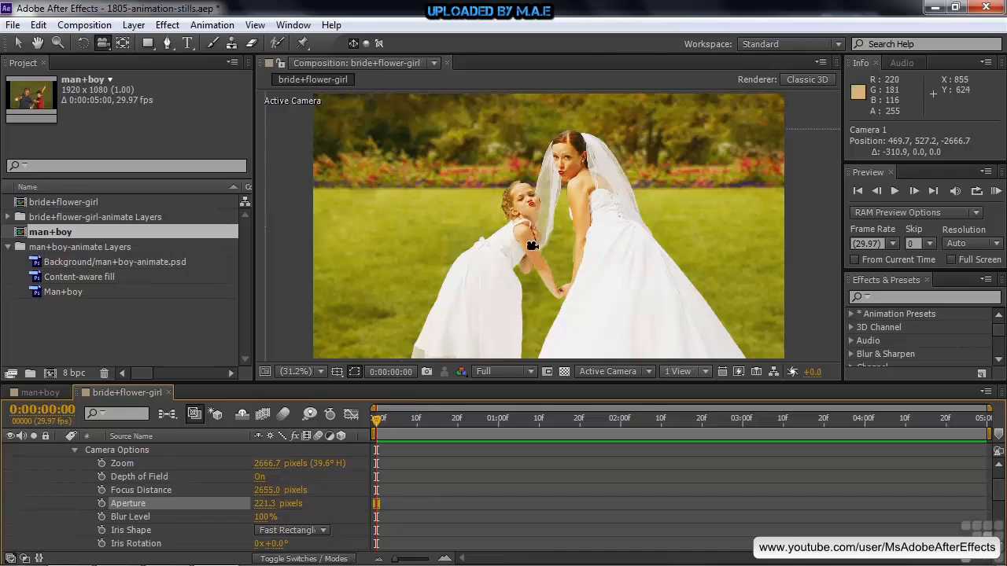
pyautogui.click(612, 250)
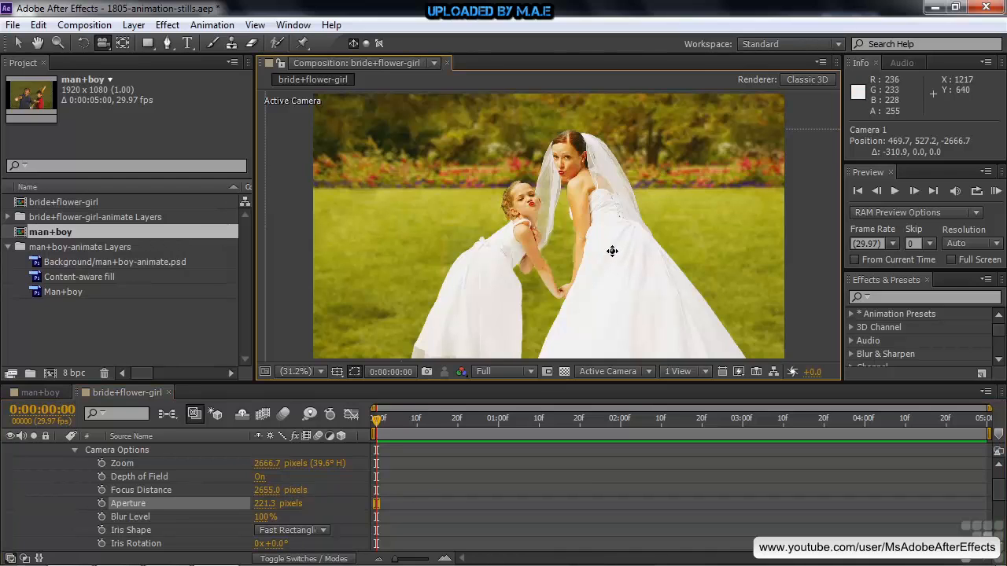
pyautogui.moveTo(612, 250); pyautogui.dragTo(584, 250)
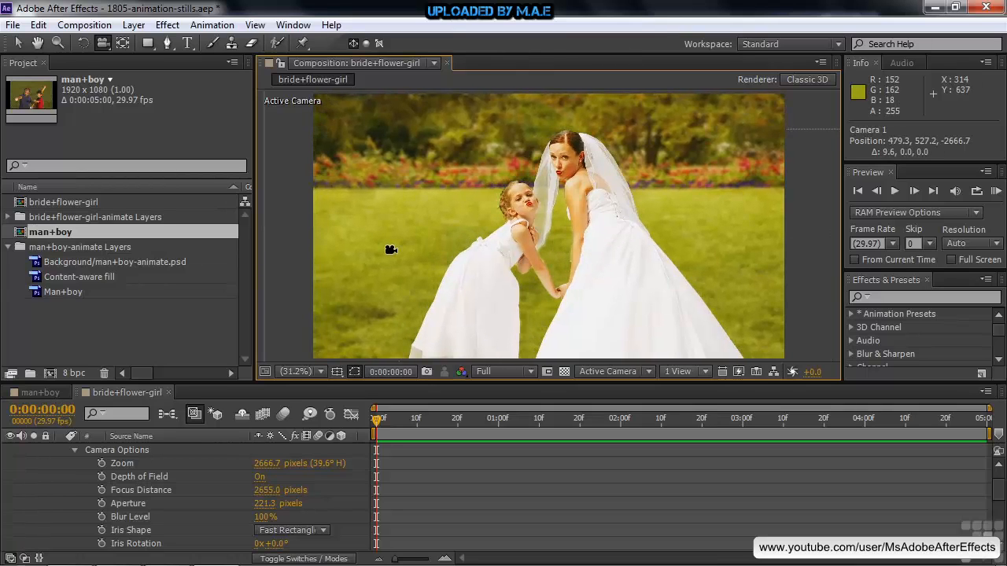